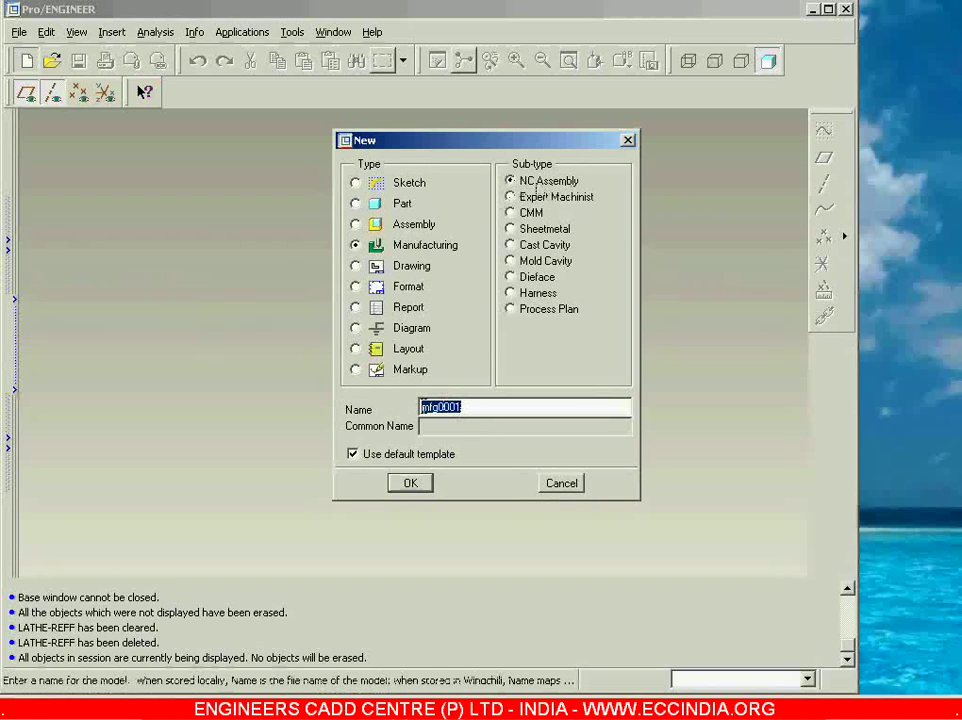
# - Create an NC Assembly manufacturing model named lathe with the default template and move the floating command menu beside the datum planes
pyautogui.press('BackSpace')
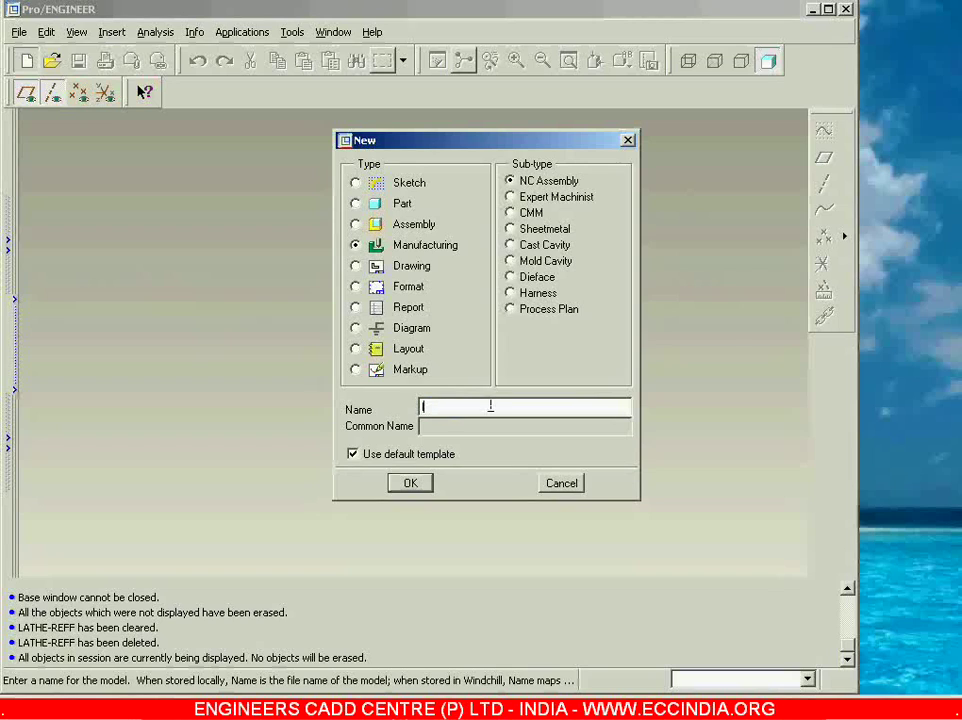
pyautogui.write('lathe')
pyautogui.click(423, 484)
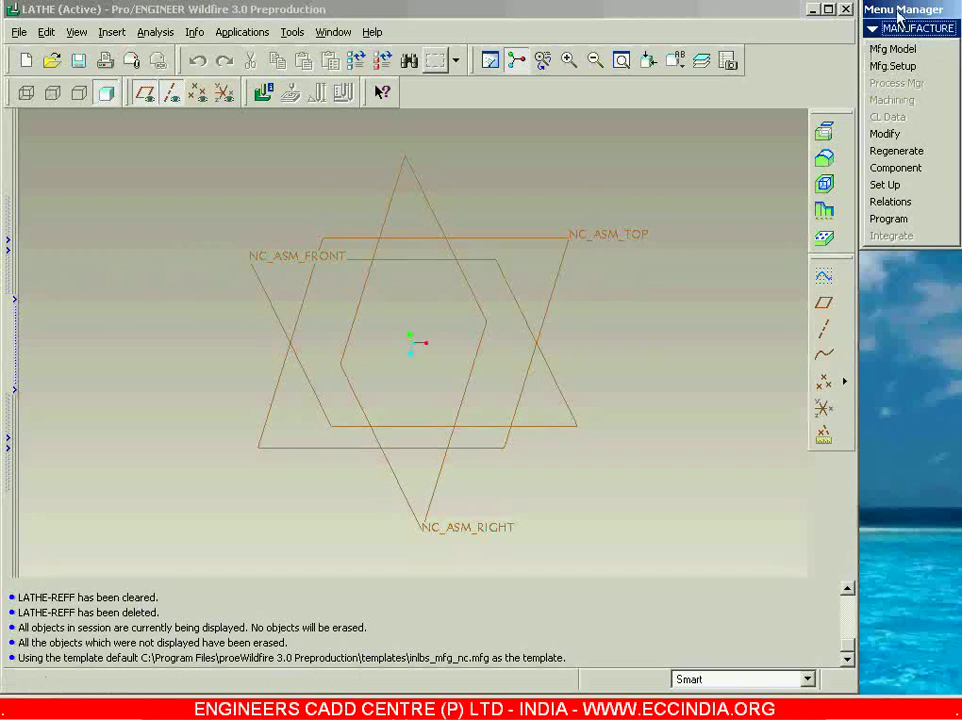
pyautogui.moveTo(898, 14); pyautogui.dragTo(687, 172)
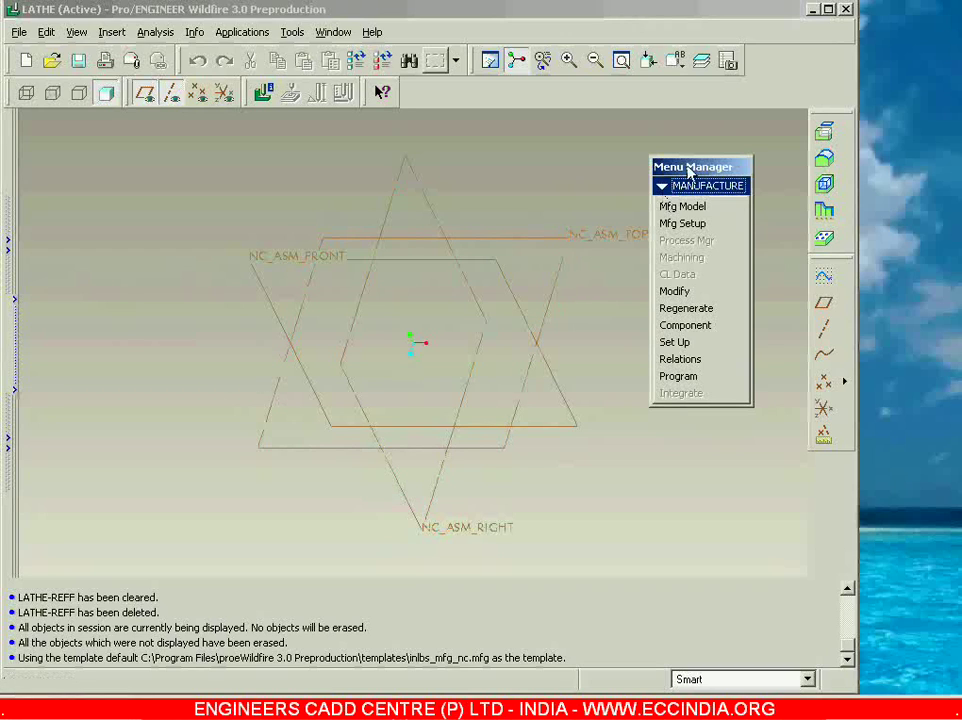
pyautogui.moveTo(687, 167); pyautogui.dragTo(731, 134)
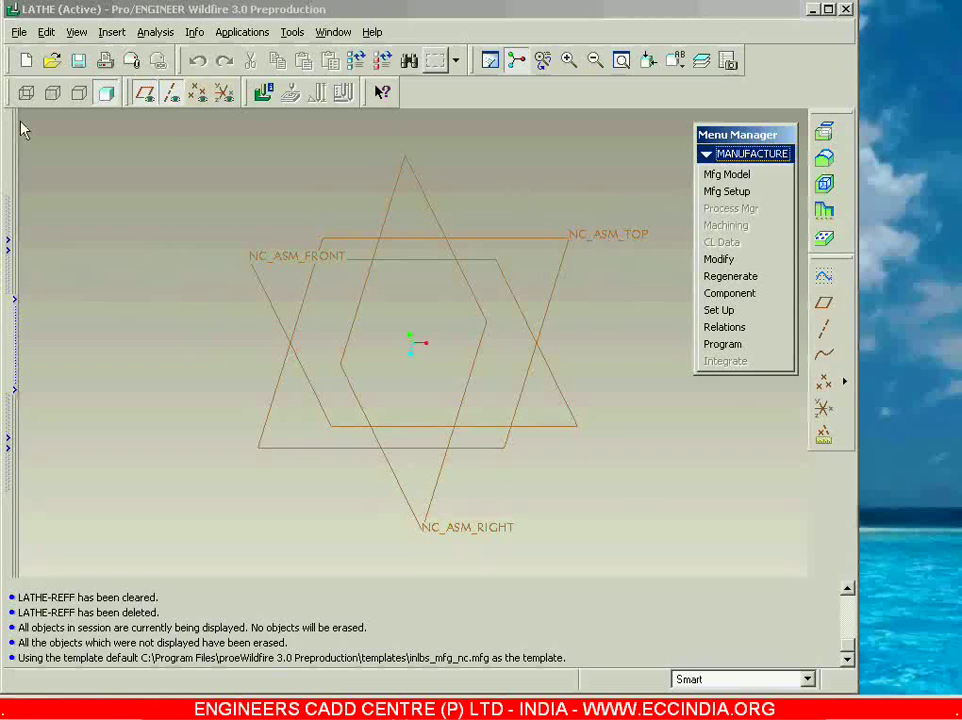
# - Create a new solid part named lathe-ref using the default template
pyautogui.click(26, 61)
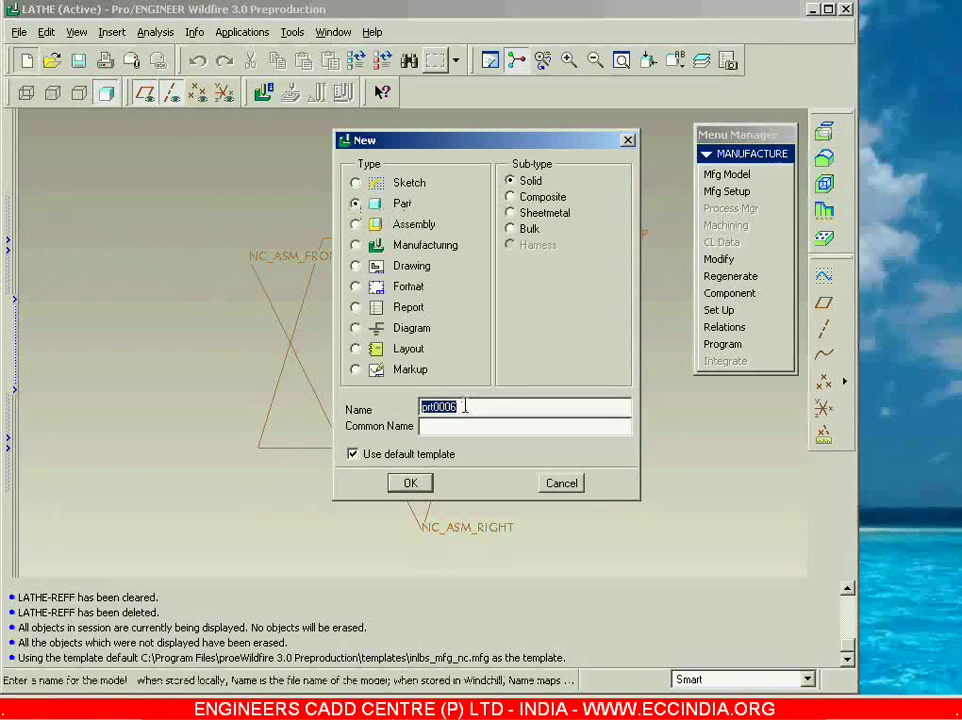
pyautogui.press('BackSpace')
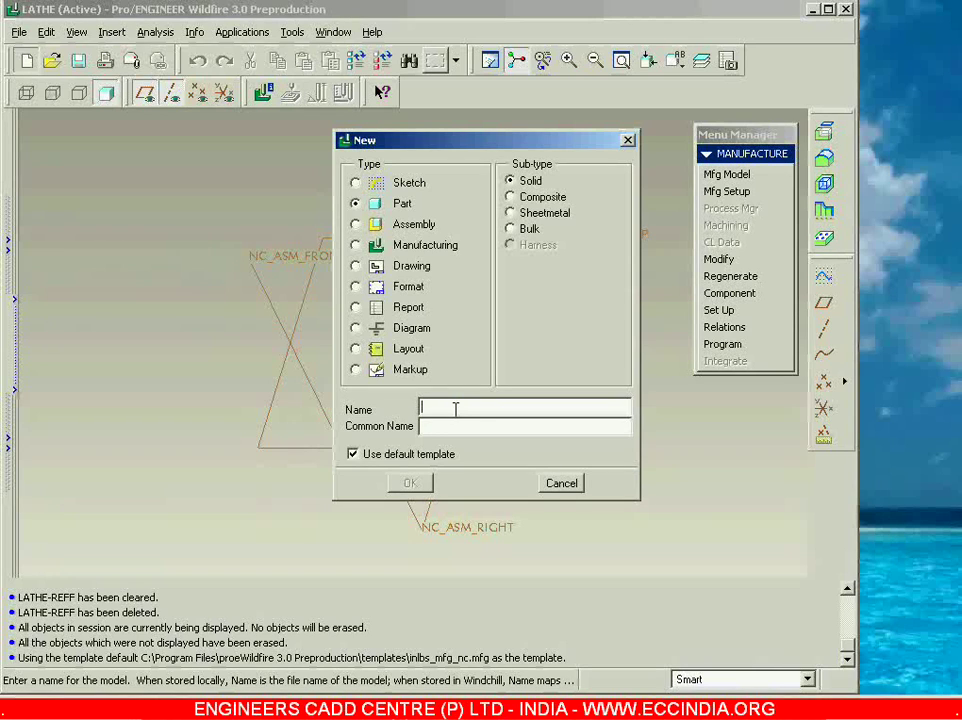
pyautogui.write('lathe')
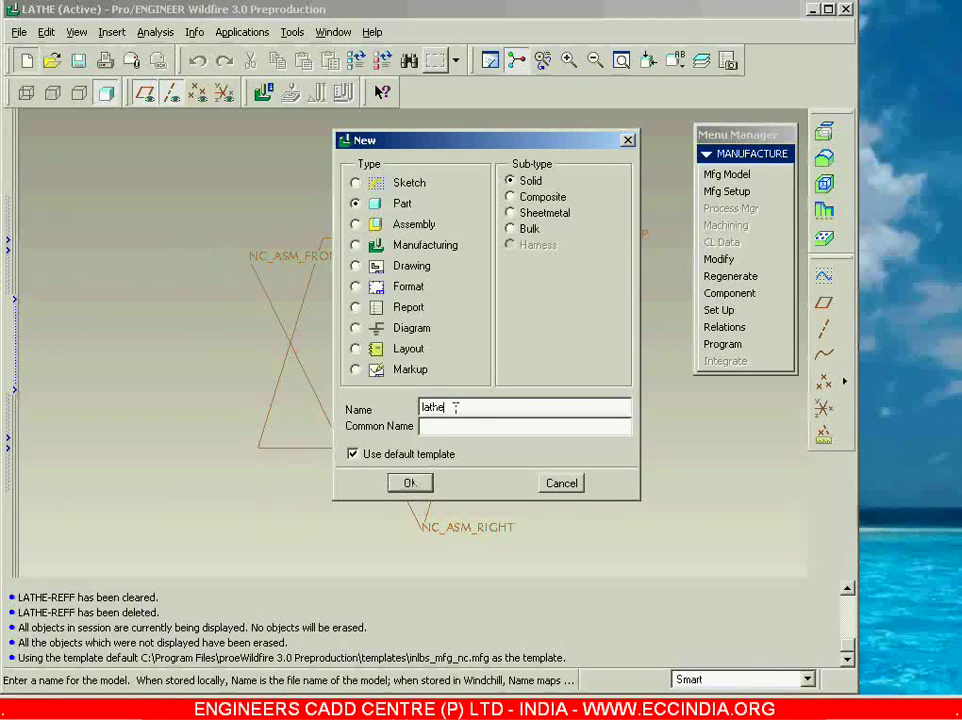
pyautogui.write('-ref')
pyautogui.click(421, 483)
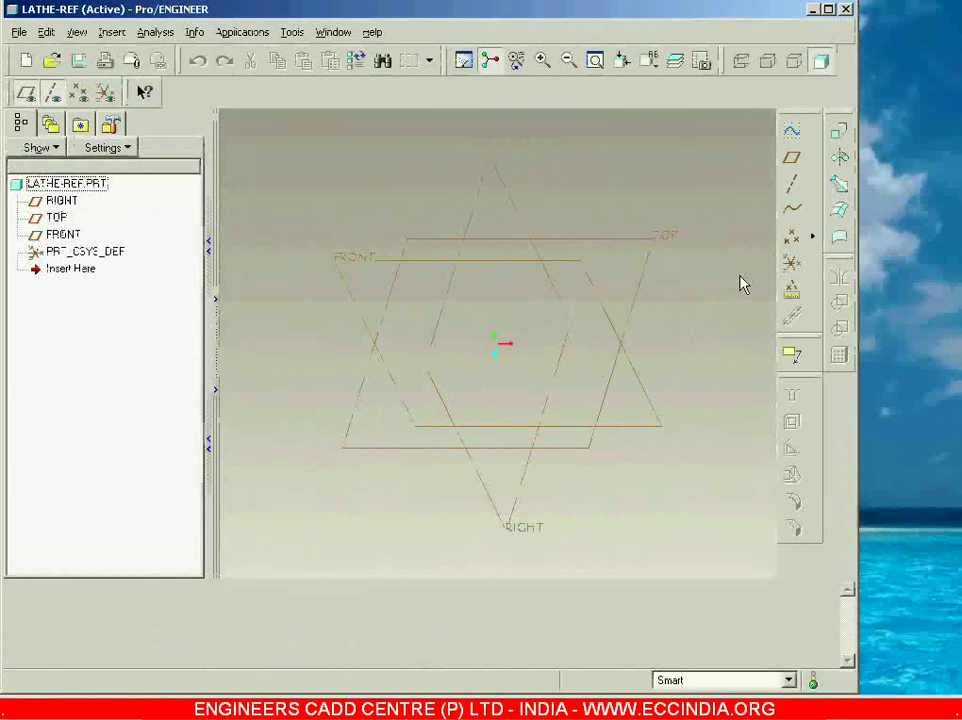
# - Start a Revolve feature with an internal sketch on the FRONT datum plane, keeping the default orientation
pyautogui.click(839, 158)
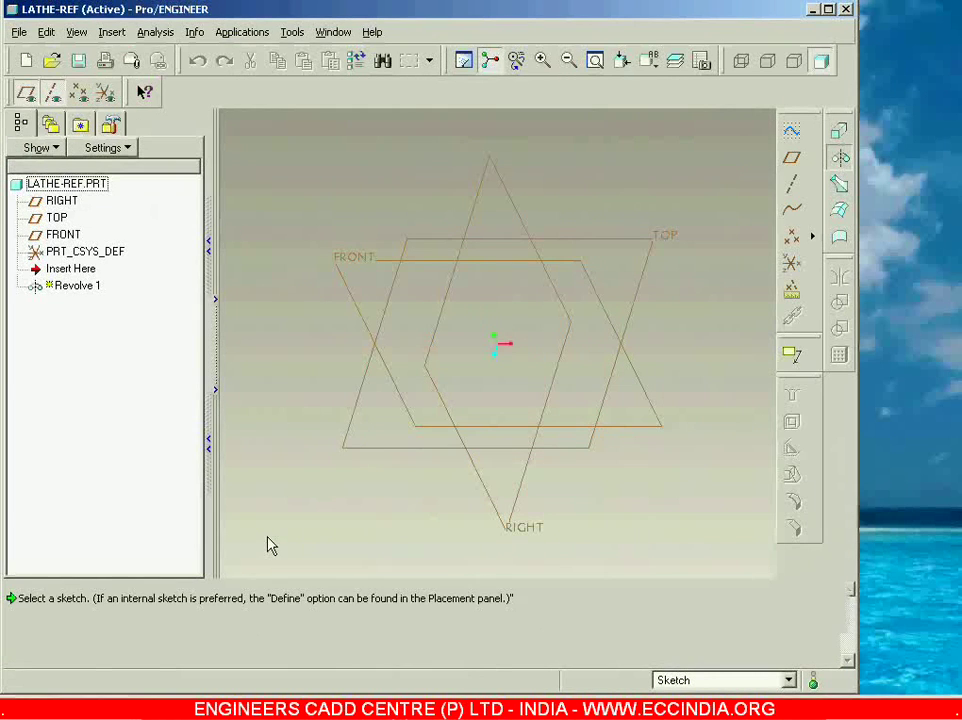
pyautogui.click(85, 600)
pyautogui.click(160, 524)
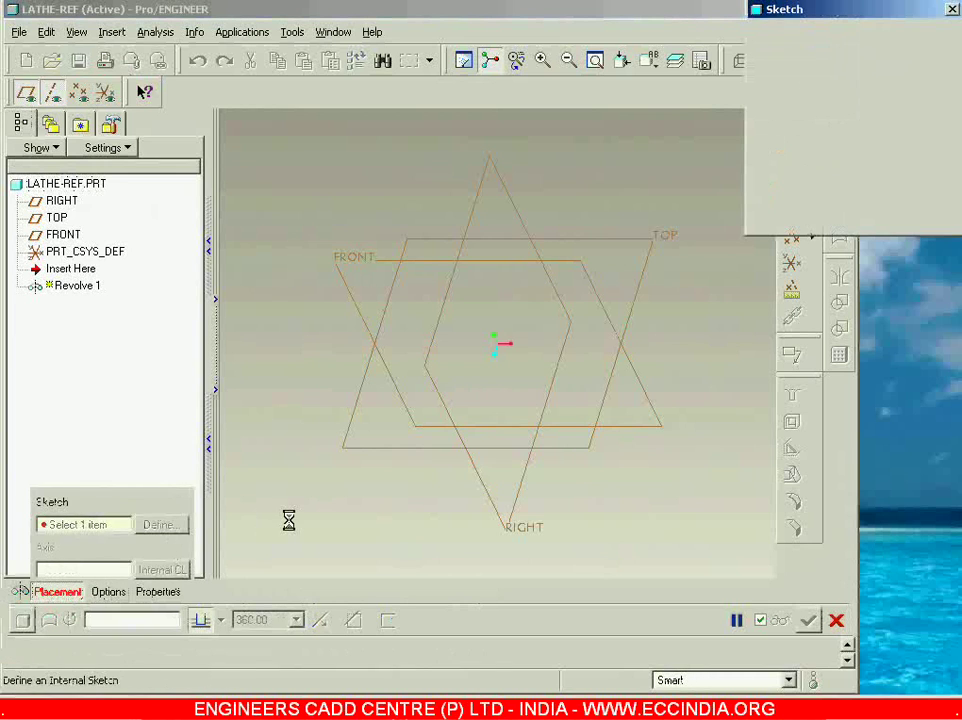
pyautogui.click(579, 270)
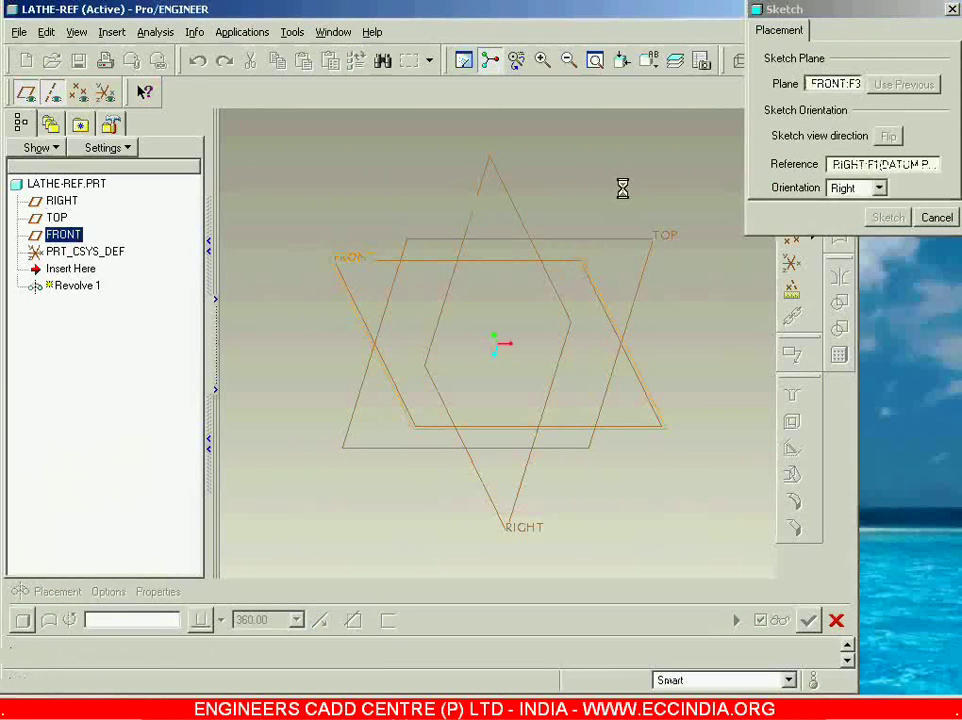
pyautogui.click(887, 216)
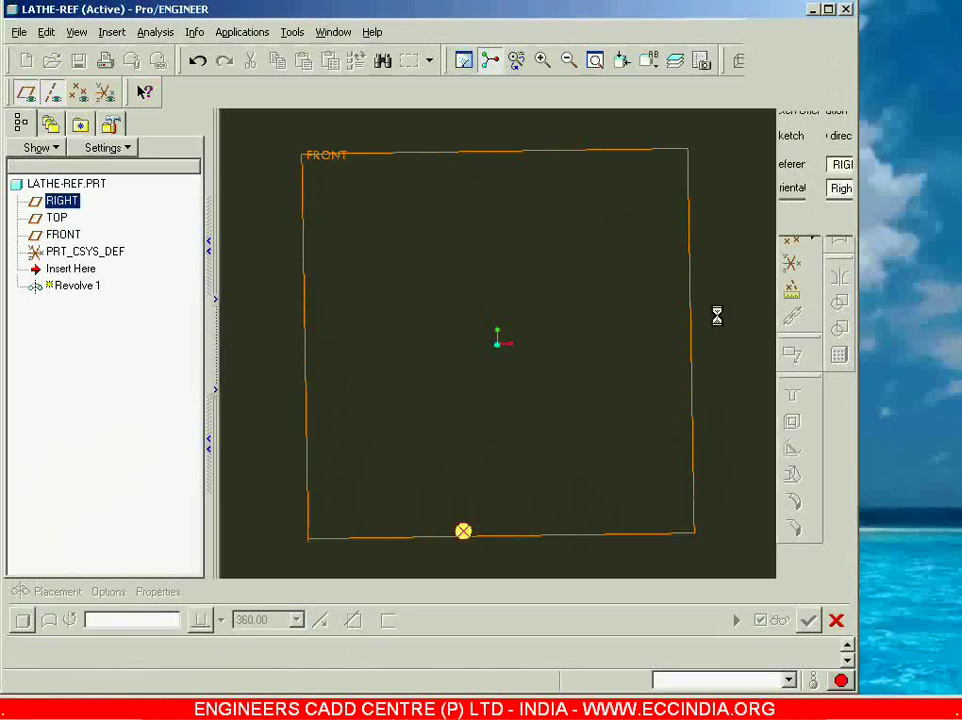
# - Draw a horizontal centerline along the TOP reference as the axis of revolution
pyautogui.click(770, 157)
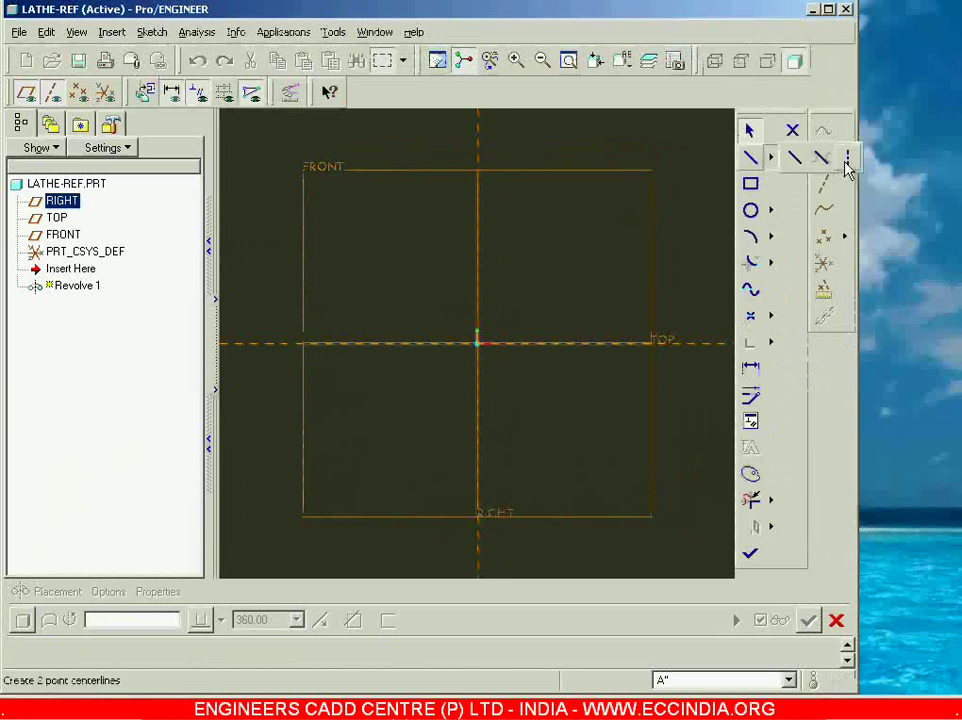
pyautogui.click(848, 157)
pyautogui.click(440, 345)
pyautogui.click(554, 343)
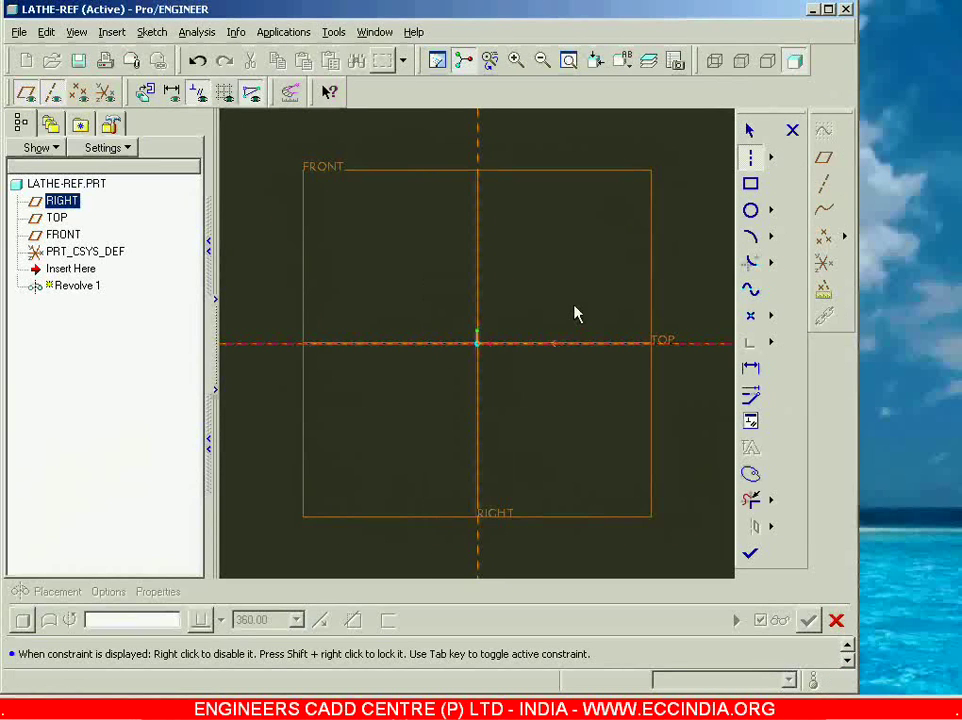
pyautogui.middleClick(575, 312)
# - Sketch a closed half-profile from the origin along the axis, about 327 long, with a sloped tip, a square groove and a tall end flange
pyautogui.moveTo(575, 312); pyautogui.dragTo(573, 294, button='middle')
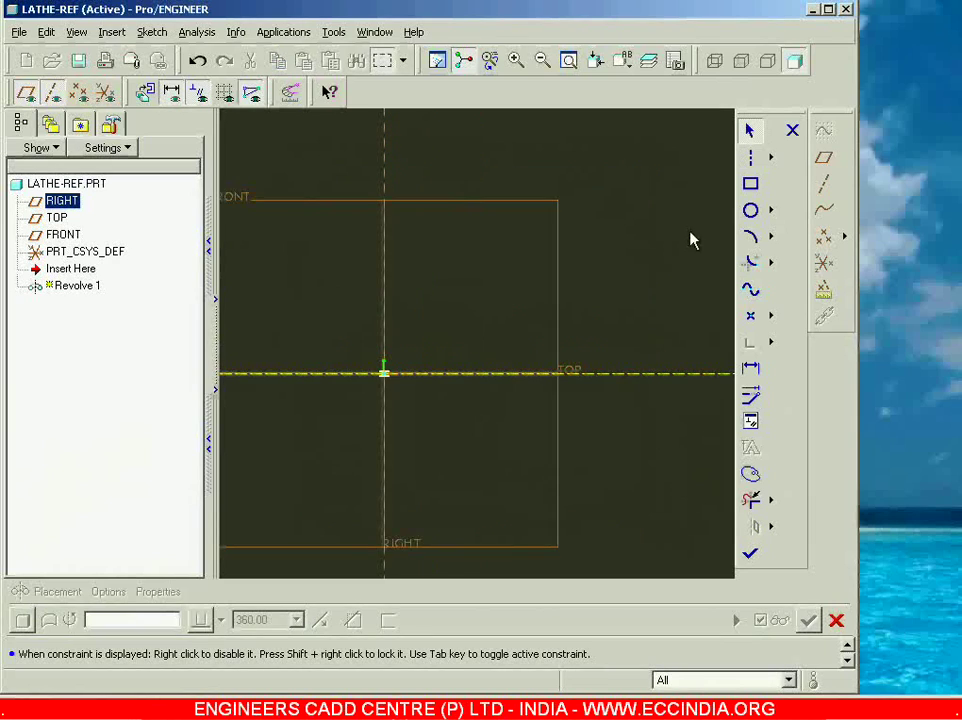
pyautogui.click(770, 157)
pyautogui.click(792, 157)
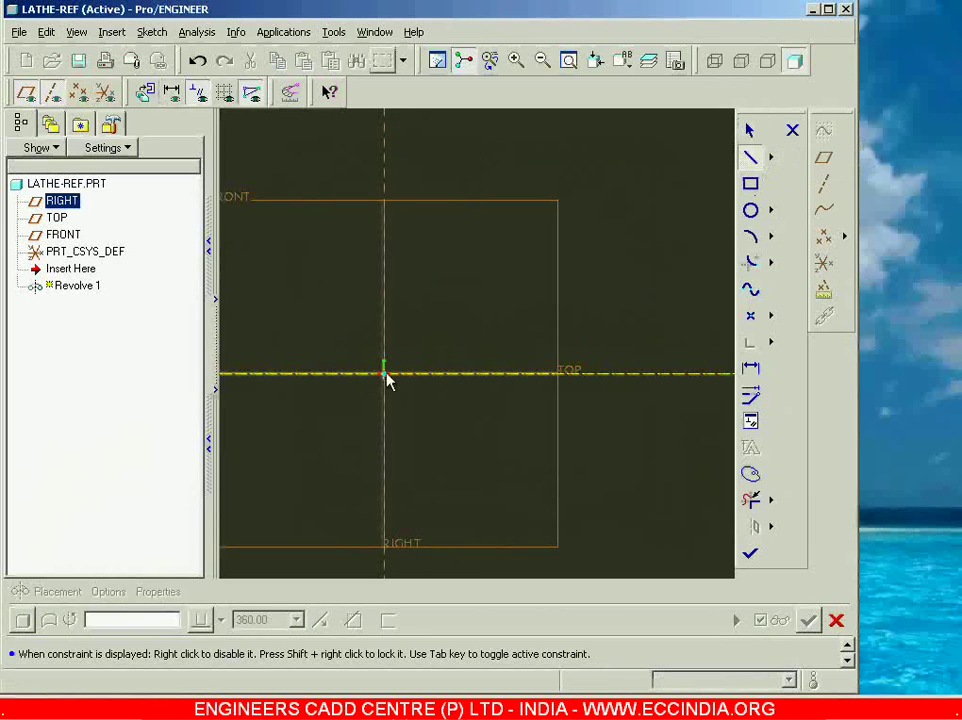
pyautogui.click(384, 373)
pyautogui.click(606, 373)
pyautogui.click(555, 318)
pyautogui.click(504, 320)
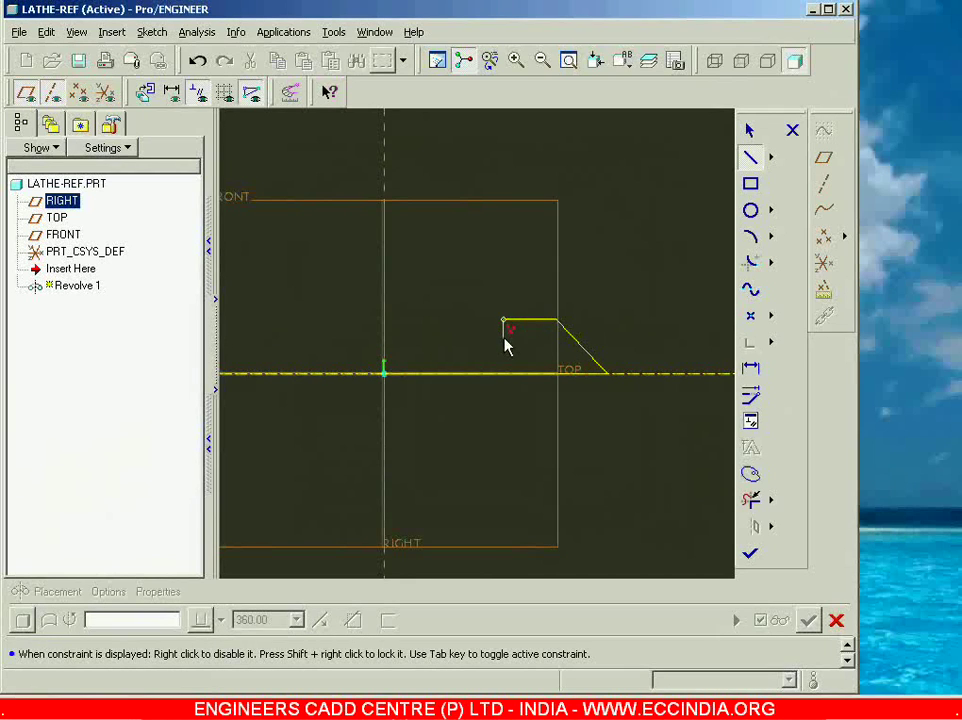
pyautogui.click(503, 337)
pyautogui.click(485, 337)
pyautogui.click(485, 319)
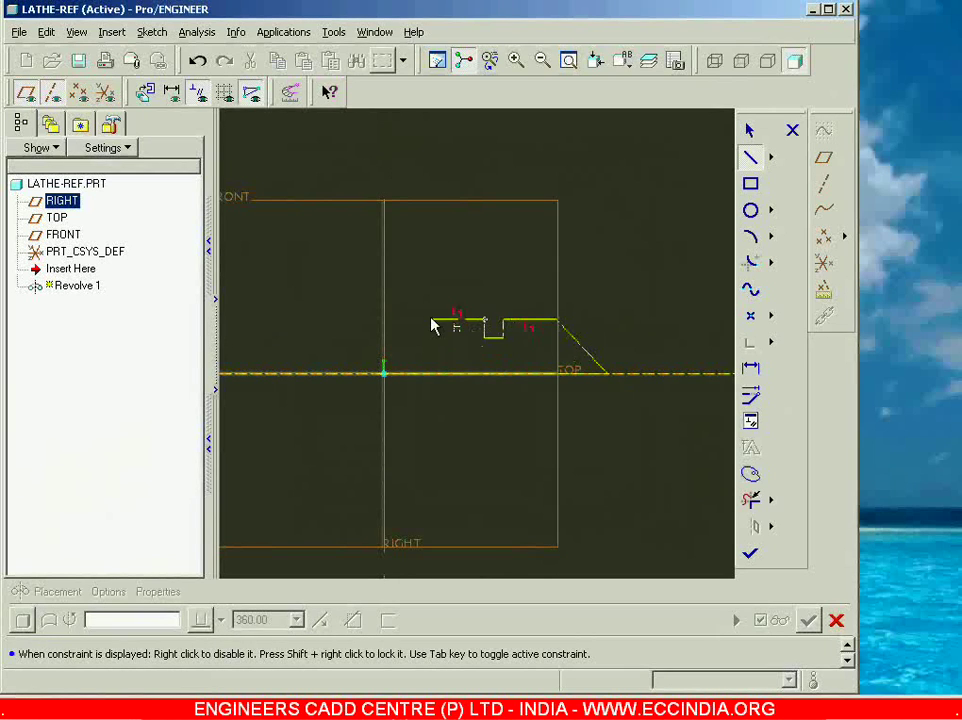
pyautogui.click(403, 320)
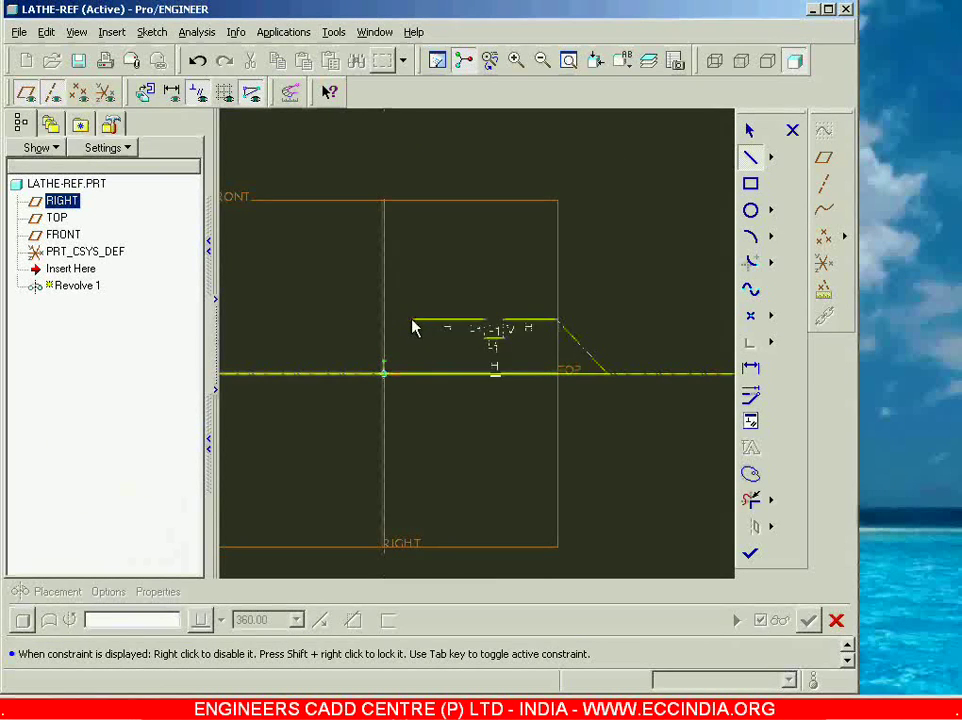
pyautogui.middleClick(395, 230)
pyautogui.click(384, 220)
pyautogui.click(384, 372)
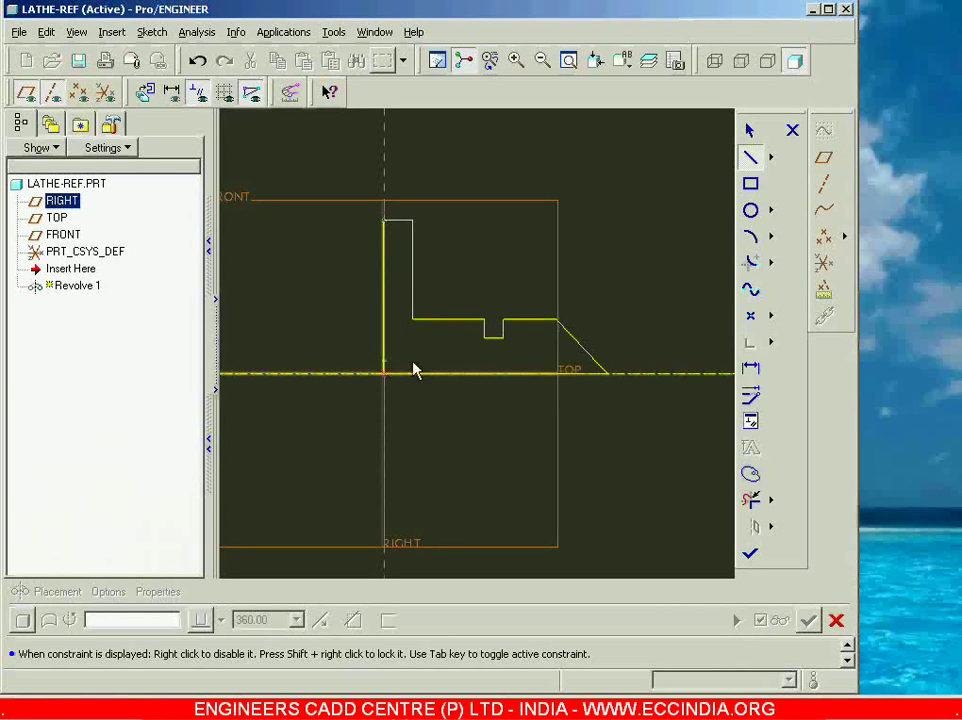
pyautogui.middleClick(436, 361)
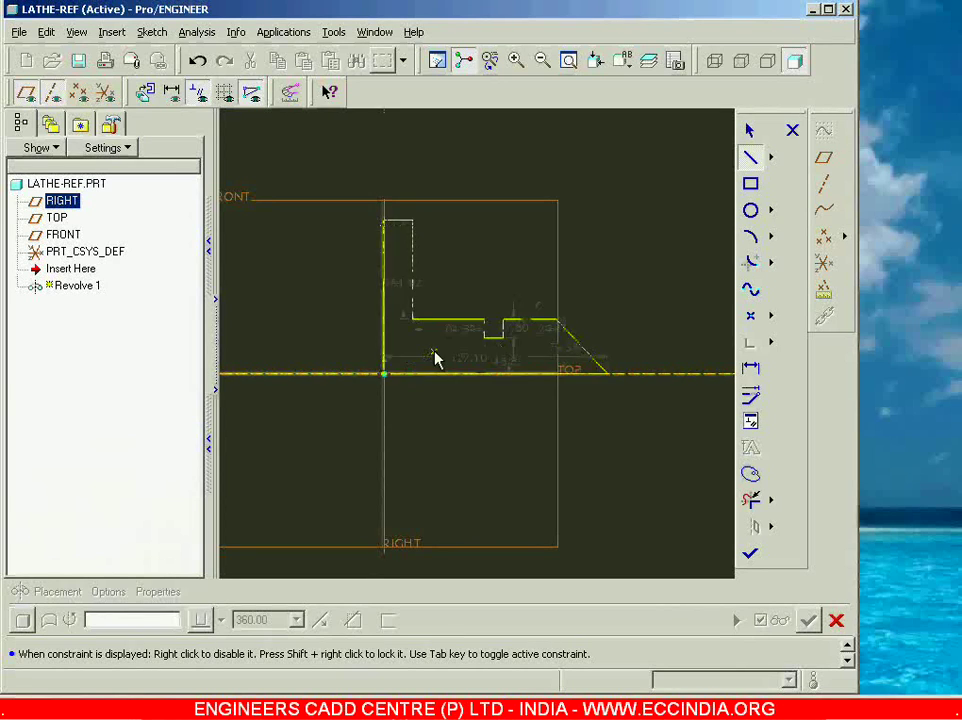
# - Enlarge the groove's depth dimension in the profile, finish the sketch and complete the 360° revolve
pyautogui.doubleClick(510, 336)
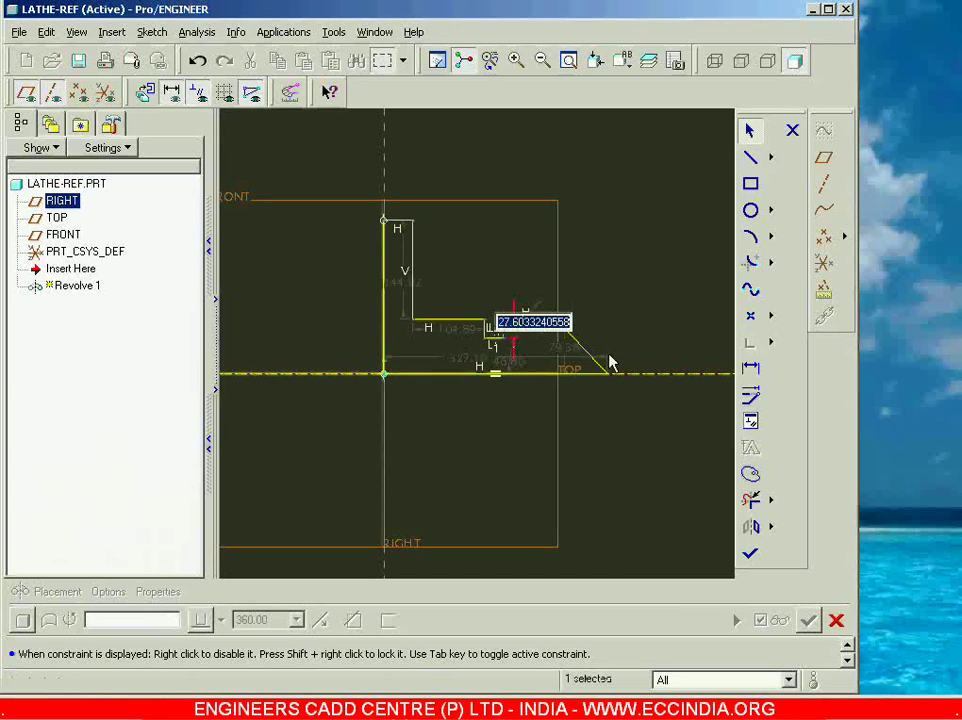
pyautogui.write('6')
pyautogui.press('Return')
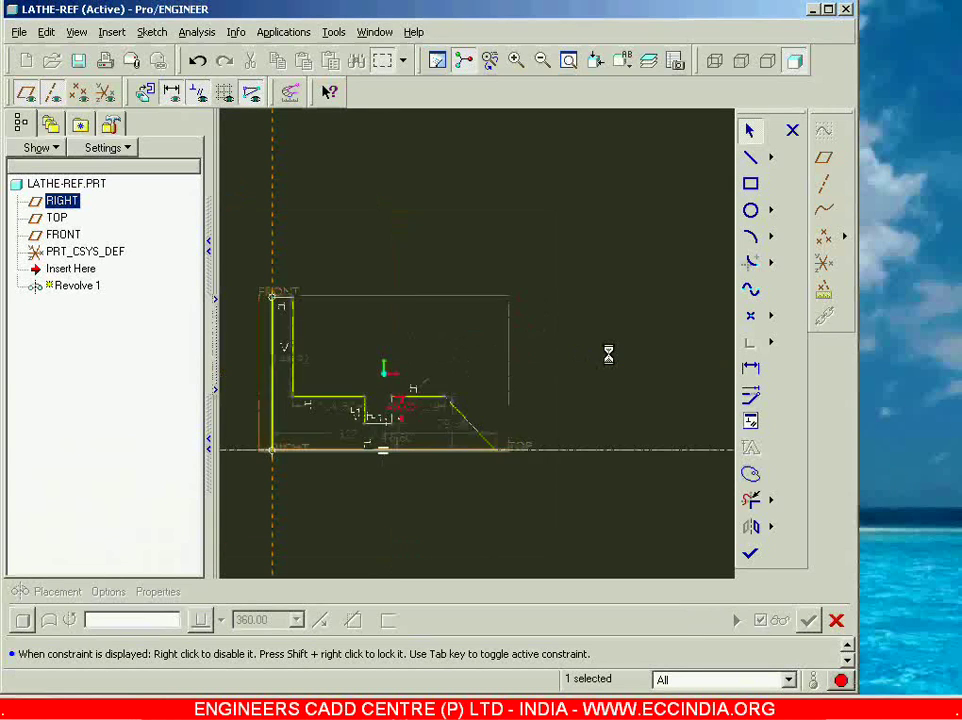
pyautogui.click(750, 553)
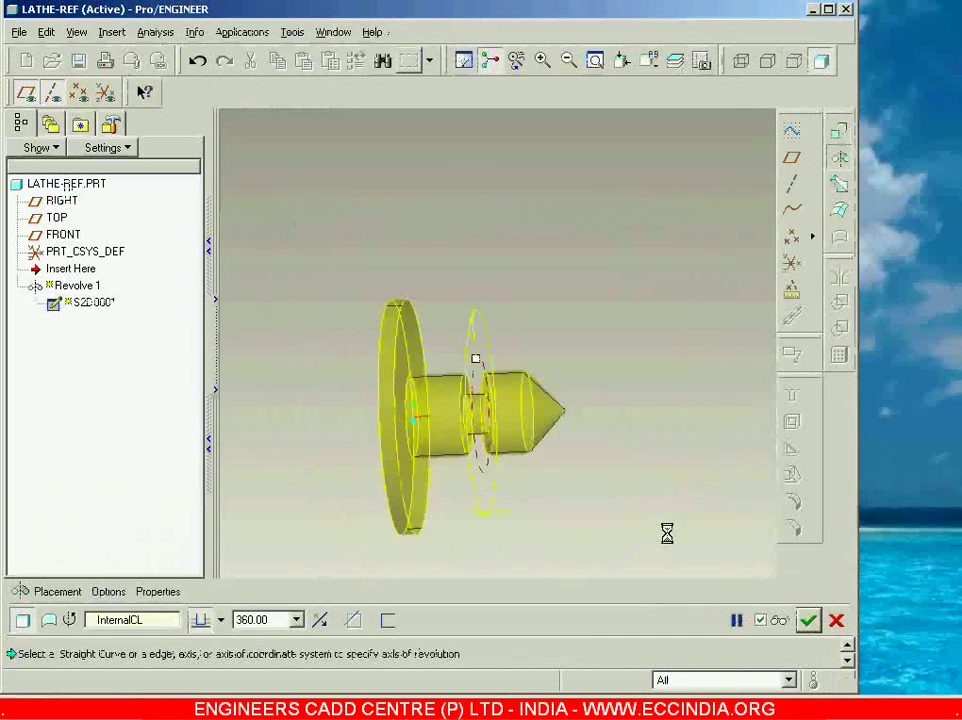
pyautogui.click(807, 621)
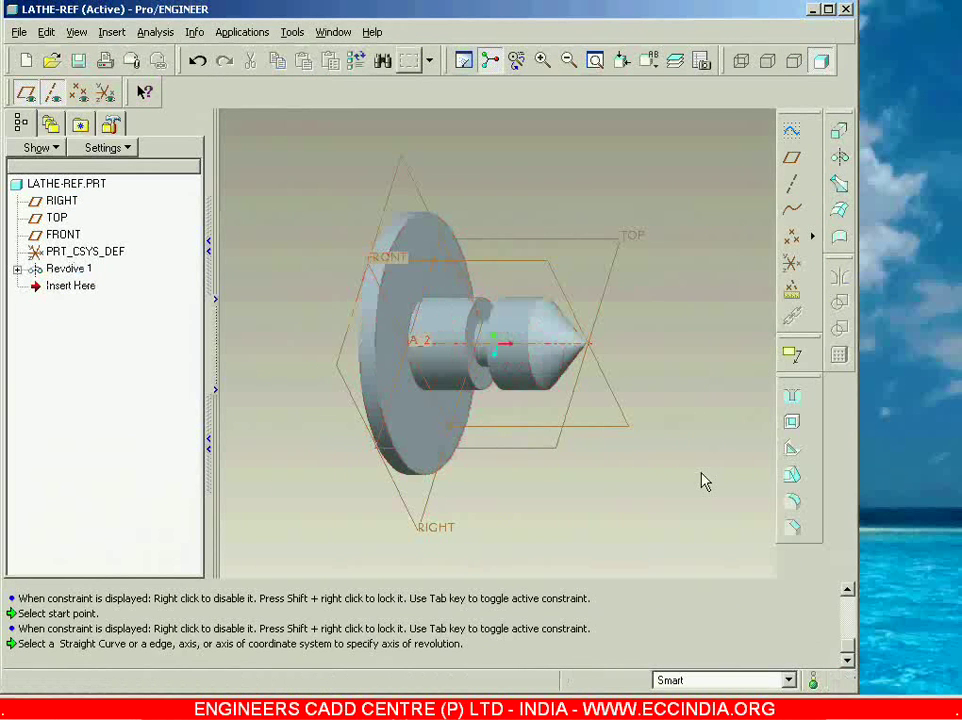
# - Start an Extrude feature with an internal sketch on the flange face at the shaft side
pyautogui.click(836, 133)
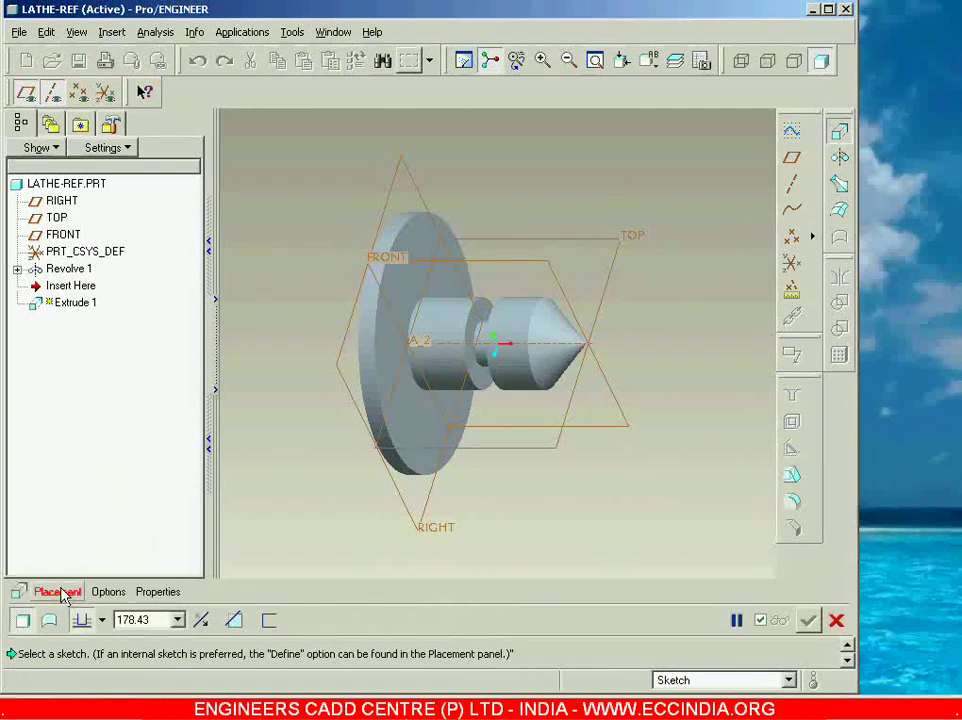
pyautogui.click(62, 592)
pyautogui.click(205, 569)
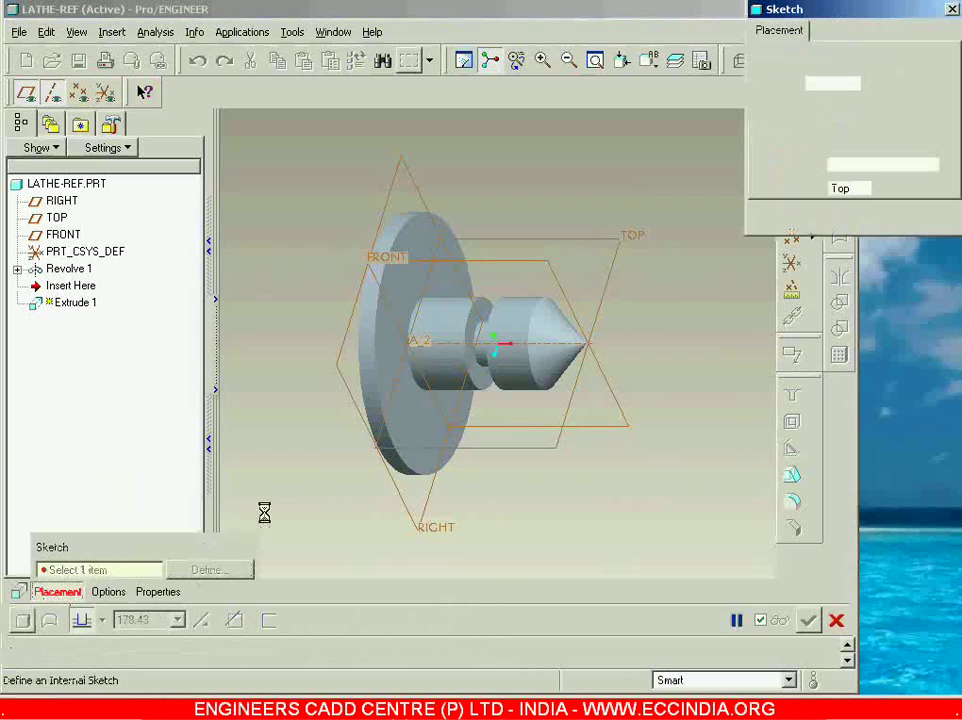
pyautogui.click(384, 340)
pyautogui.click(888, 217)
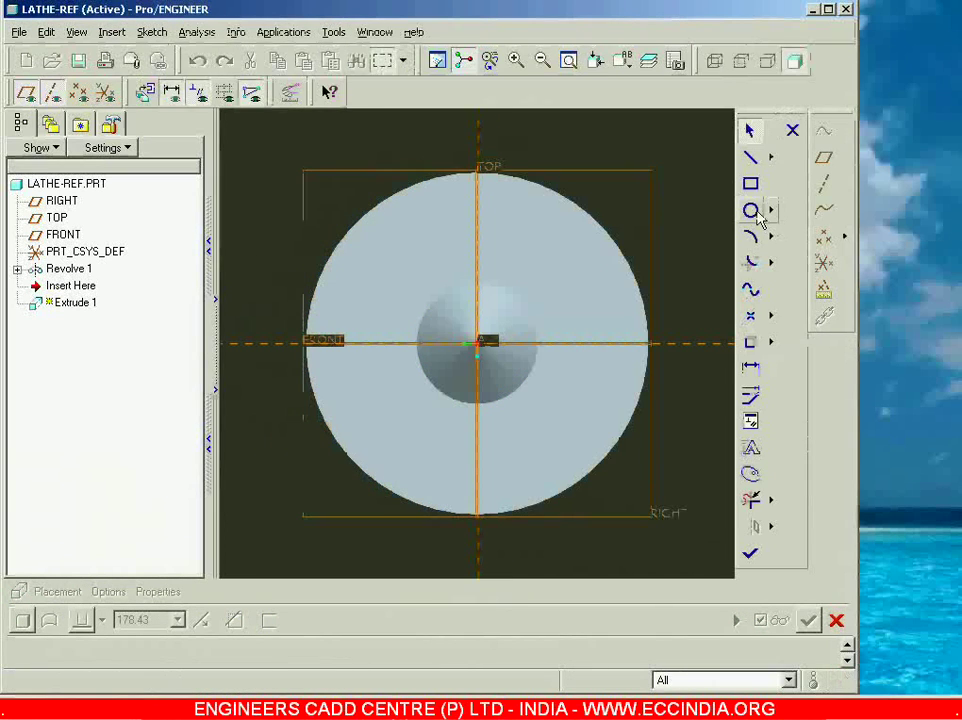
# - Sketch a circle on the FRONT reference between the shaft and the flange rim, set its diameter to 50 and finish the sketch
pyautogui.click(752, 211)
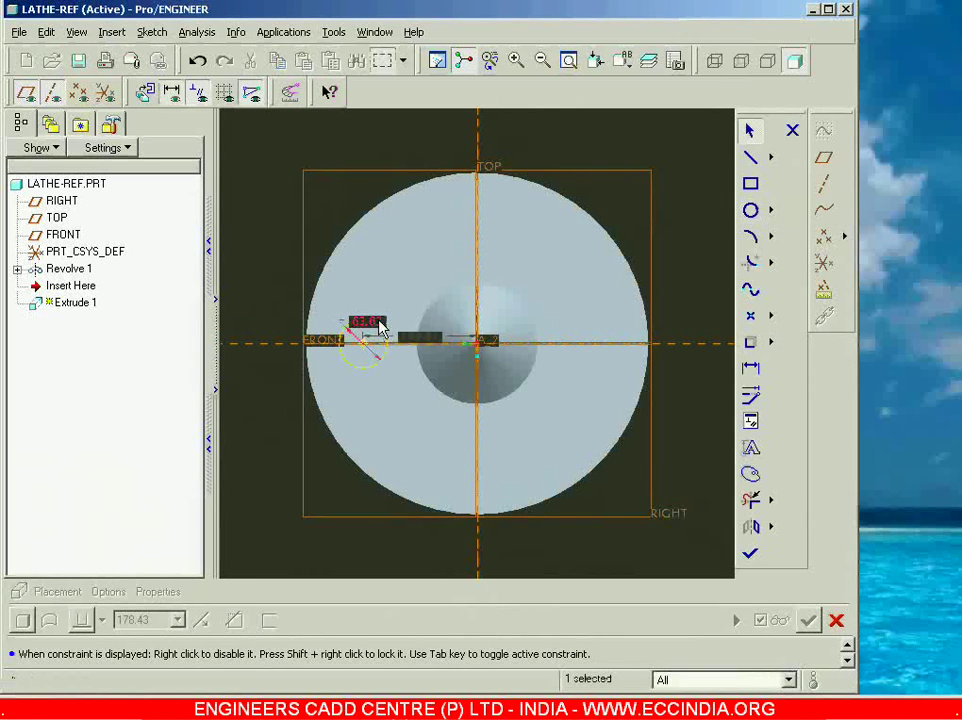
pyautogui.doubleClick(376, 323)
pyautogui.press('Return')
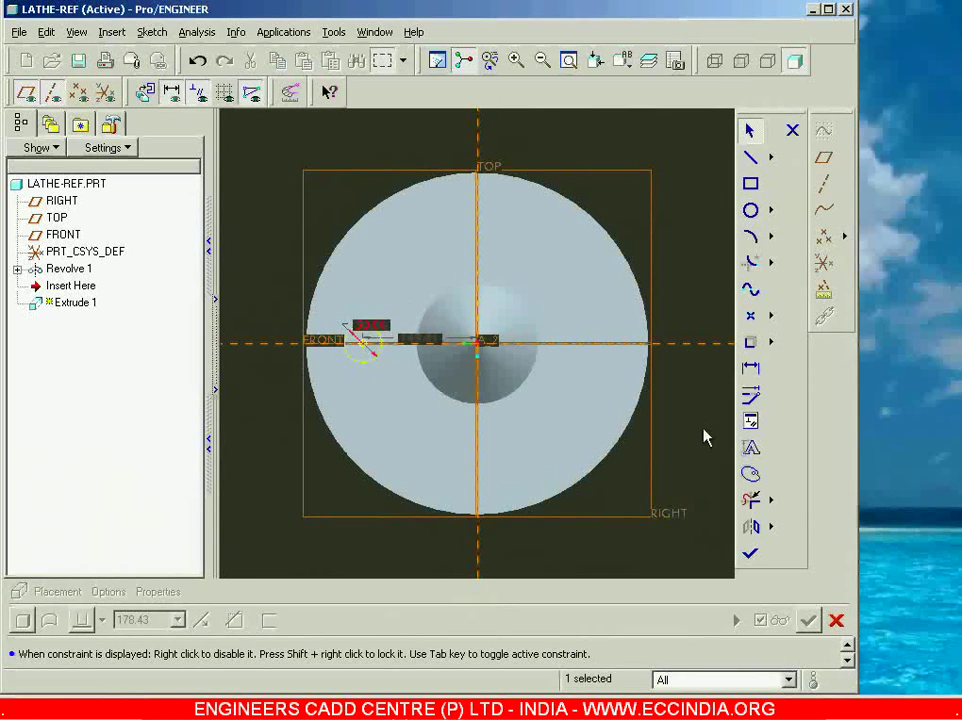
pyautogui.click(751, 554)
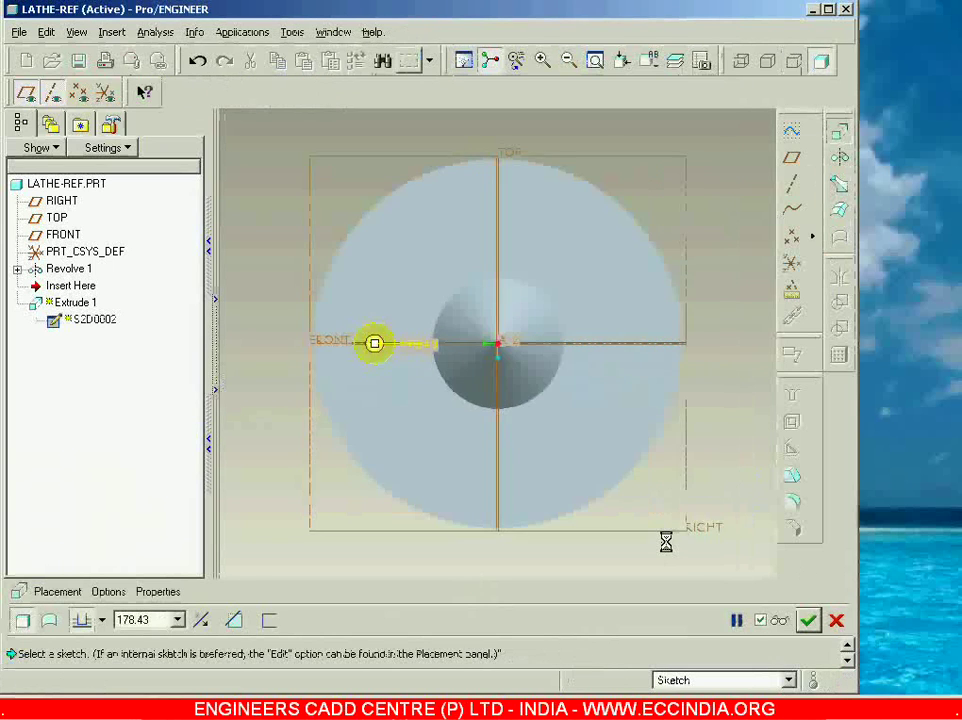
# - Extrude the circle as a cut up to the flange's back face and complete the hole
pyautogui.moveTo(425, 297); pyautogui.dragTo(360, 408, button='middle')
pyautogui.click(101, 620)
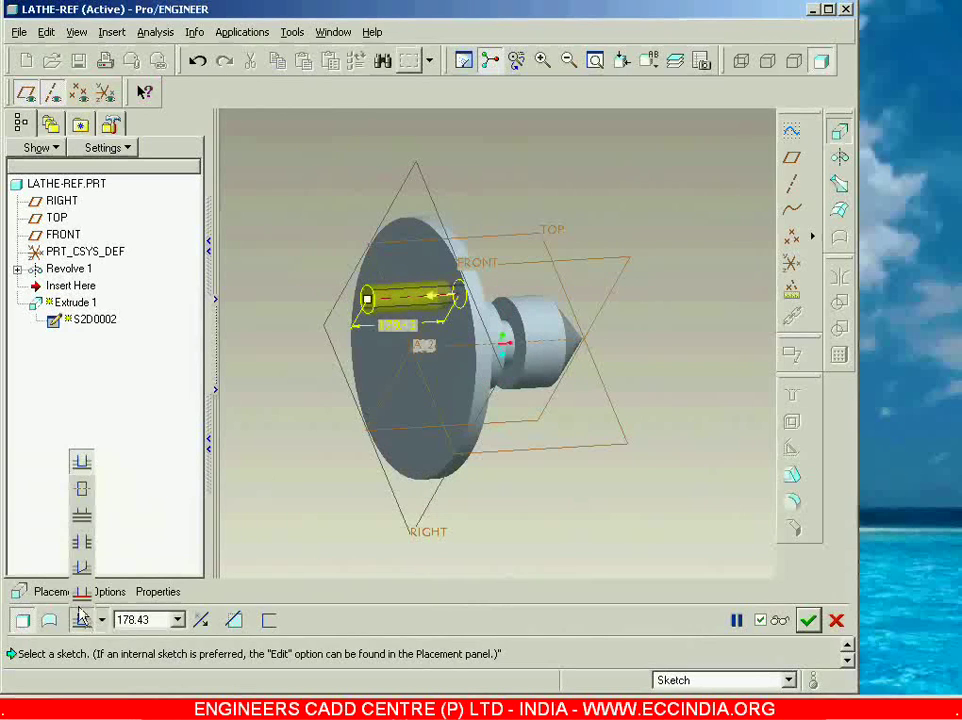
pyautogui.click(80, 583)
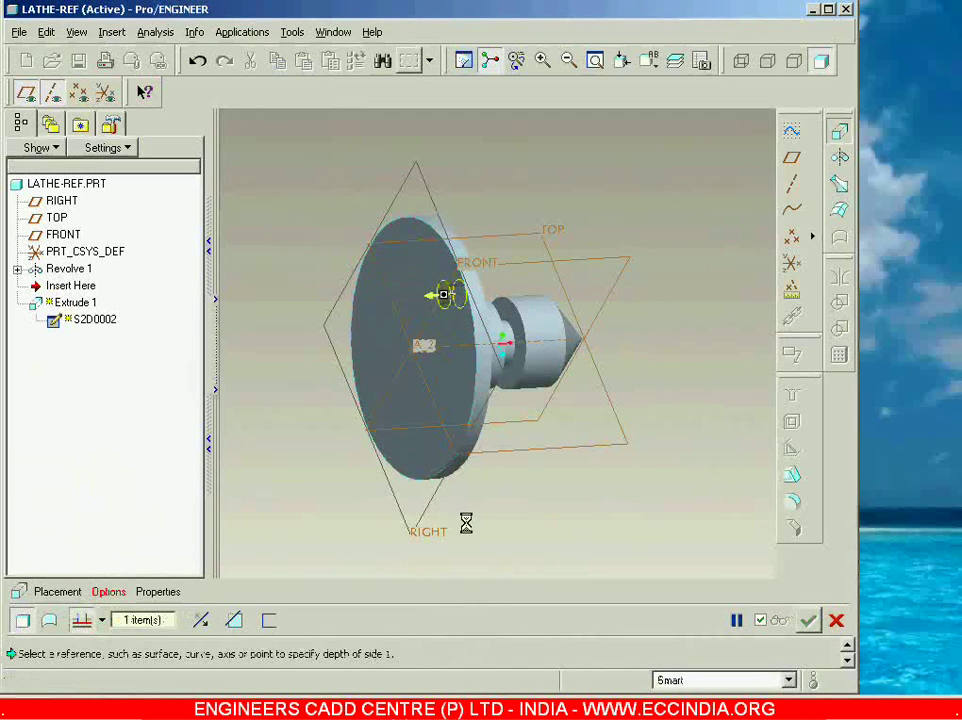
pyautogui.click(410, 425)
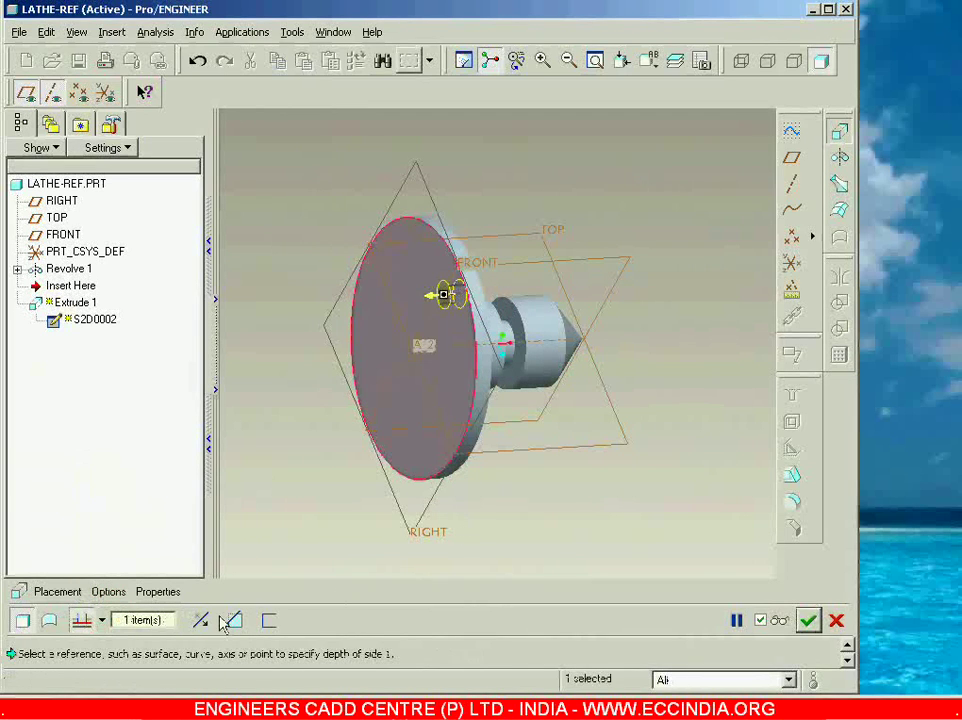
pyautogui.click(807, 621)
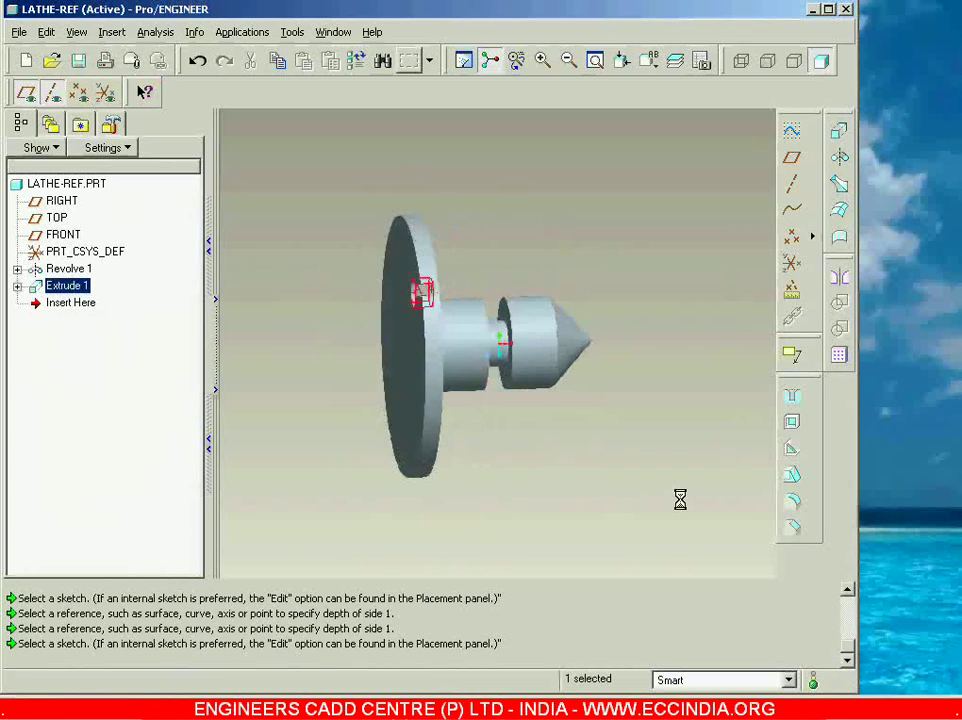
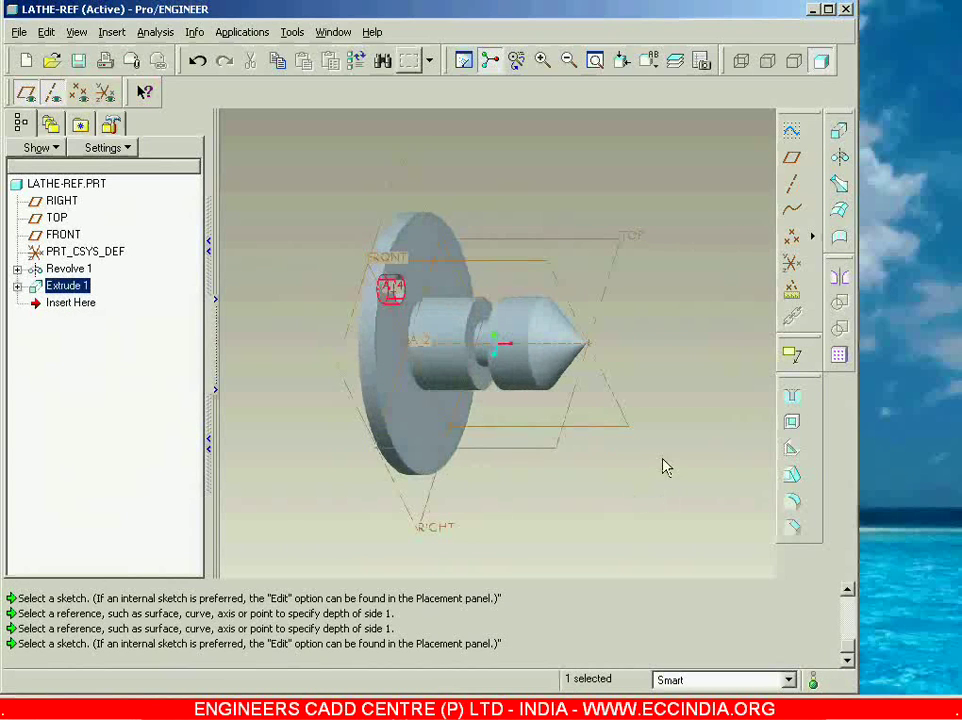
# - Pattern the flange hole around the part's central axis with 4 instances spaced 90° apart
pyautogui.click(838, 355)
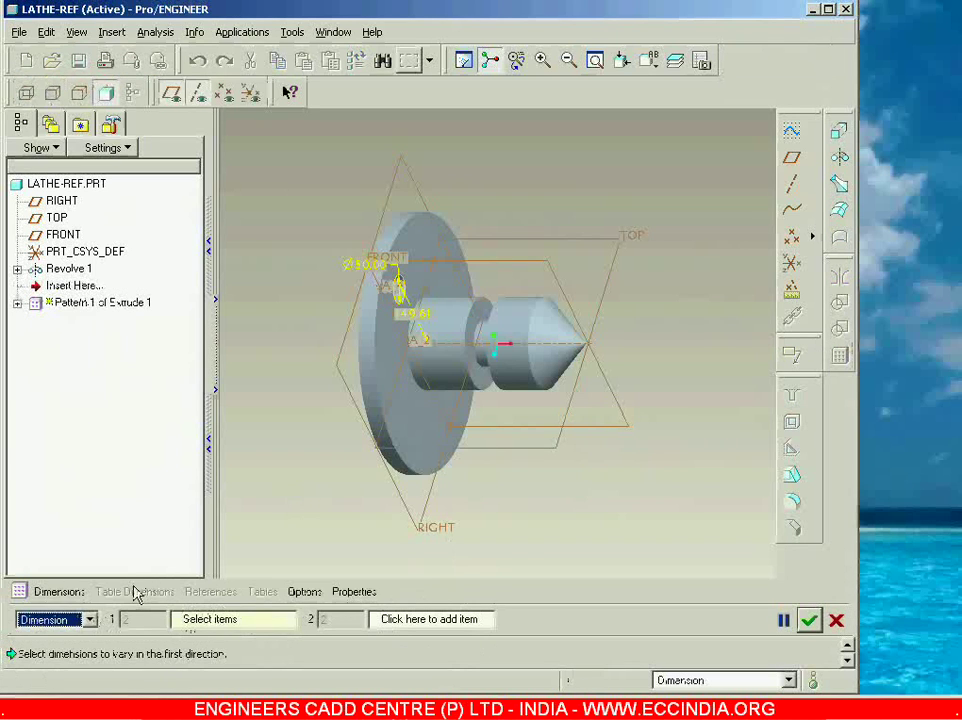
pyautogui.click(90, 620)
pyautogui.click(32, 664)
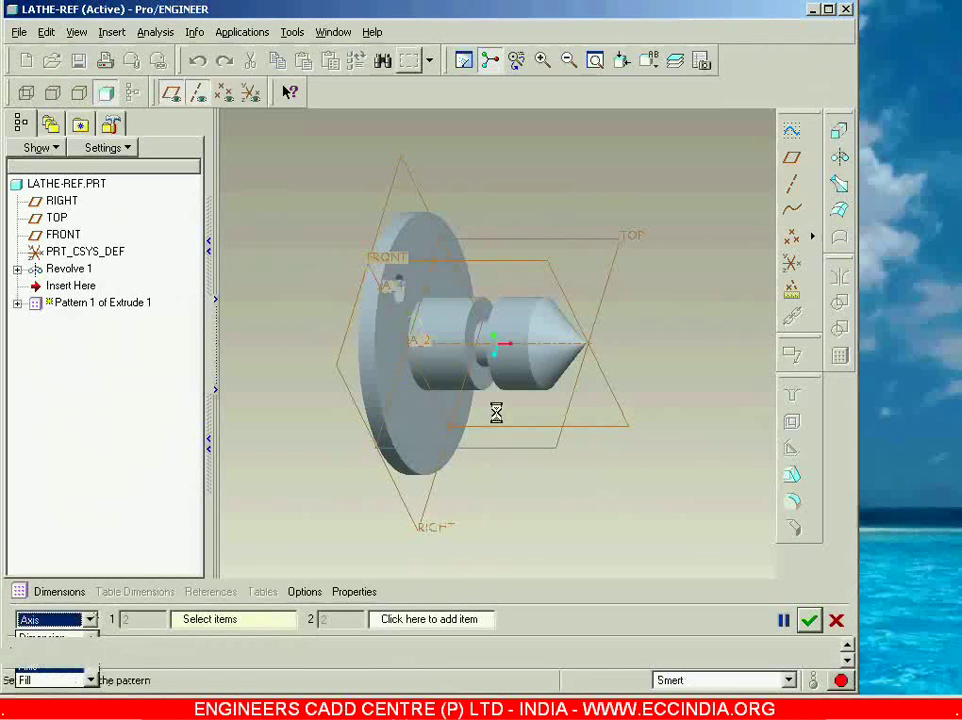
pyautogui.click(484, 342)
pyautogui.click(808, 620)
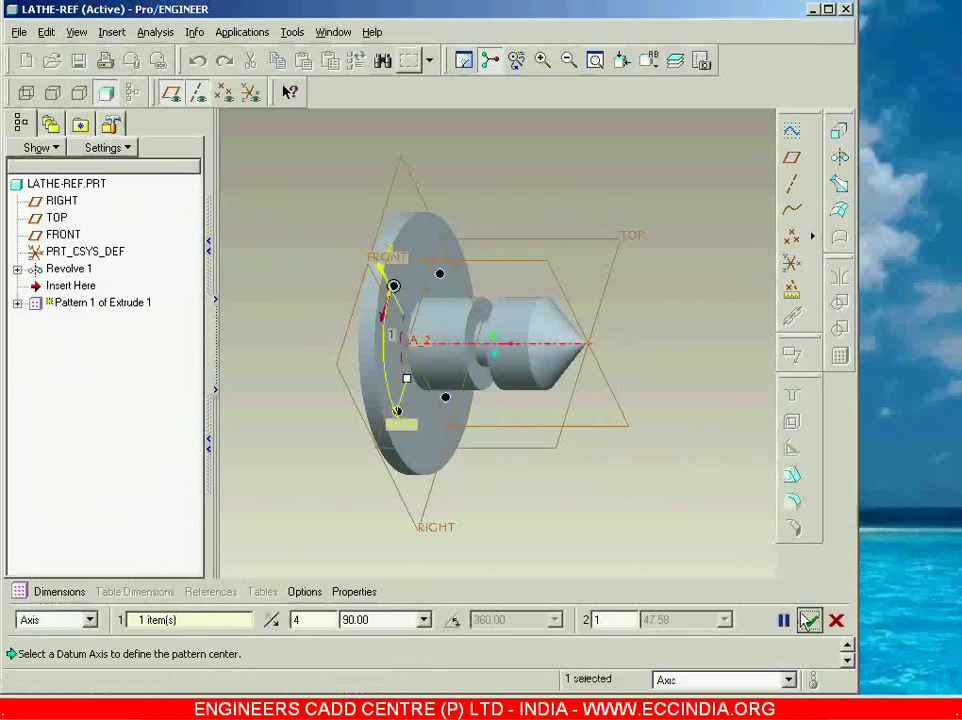
pyautogui.moveTo(618, 438); pyautogui.dragTo(624, 479, button='middle')
pyautogui.hotkey('ctrl', 'd')
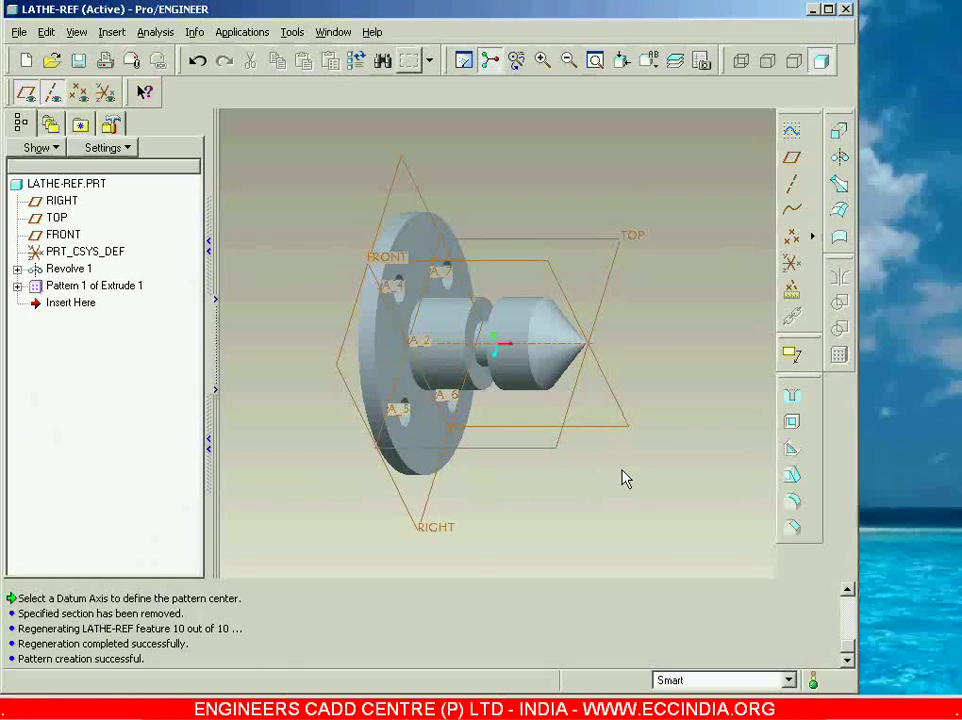
# - Save the LATHE-REF part and return to the LATHE manufacturing model, placing the Menu Manager over the graphics area
pyautogui.click(78, 60)
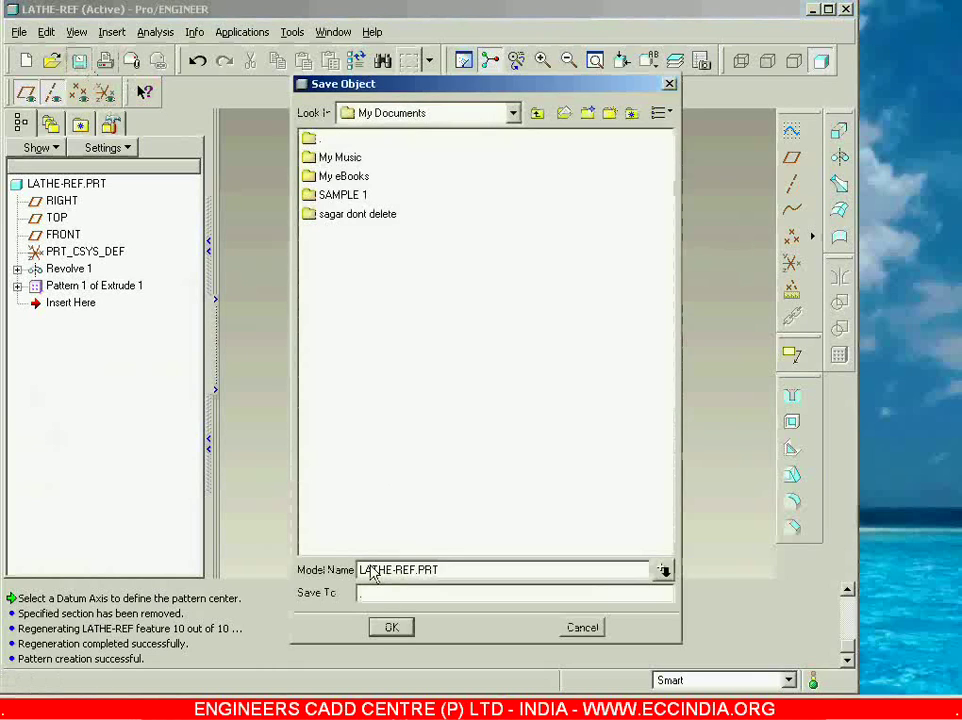
pyautogui.click(389, 627)
pyautogui.click(335, 32)
pyautogui.click(345, 91)
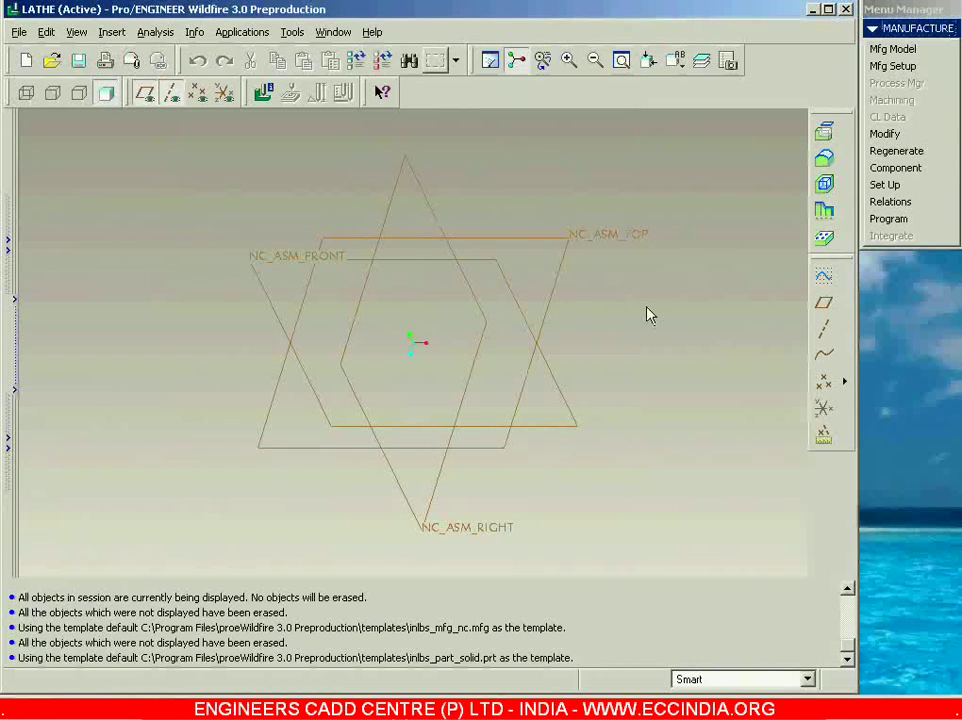
pyautogui.click(890, 12)
pyautogui.moveTo(708, 130); pyautogui.dragTo(706, 125)
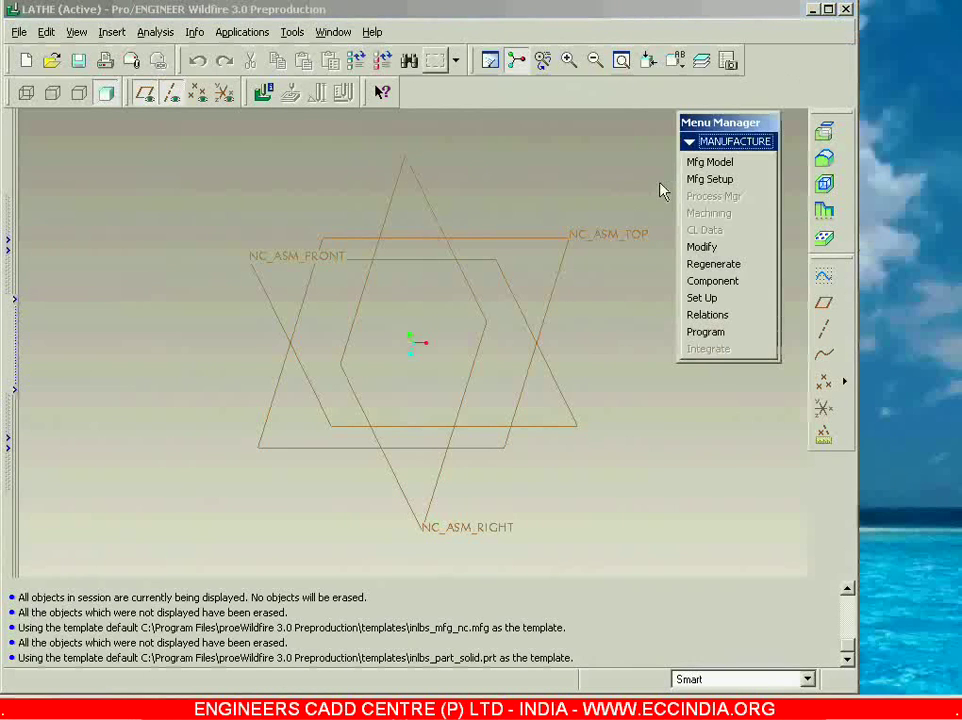
# - Assemble lathe-ref.prt into the manufacturing model, fully constrained with its datum planes on the matching assembly planes
pyautogui.click(708, 165)
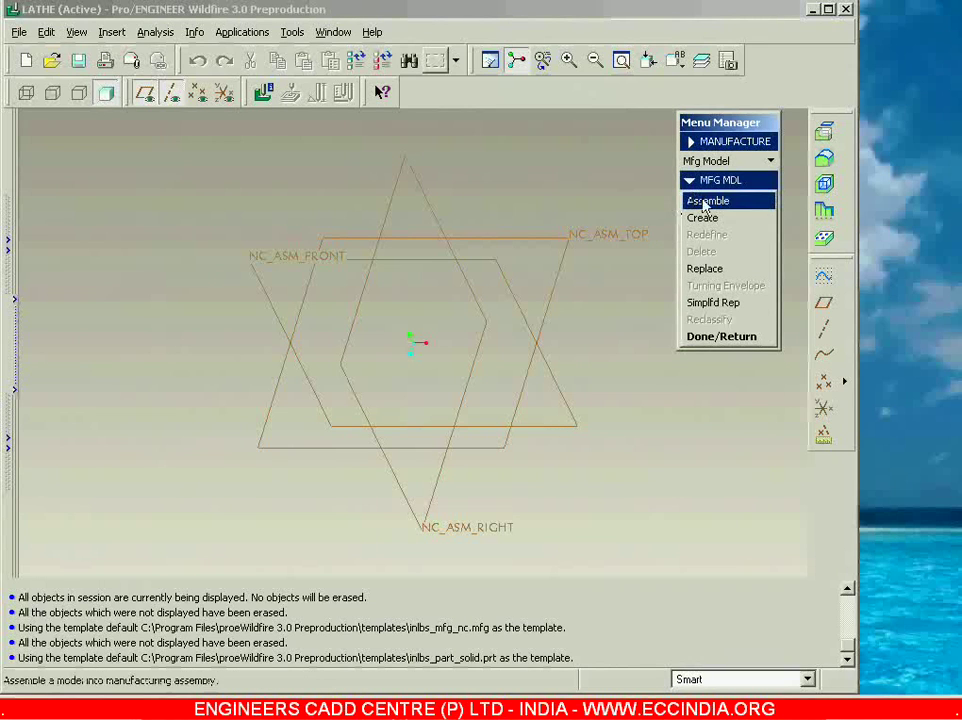
pyautogui.click(704, 202)
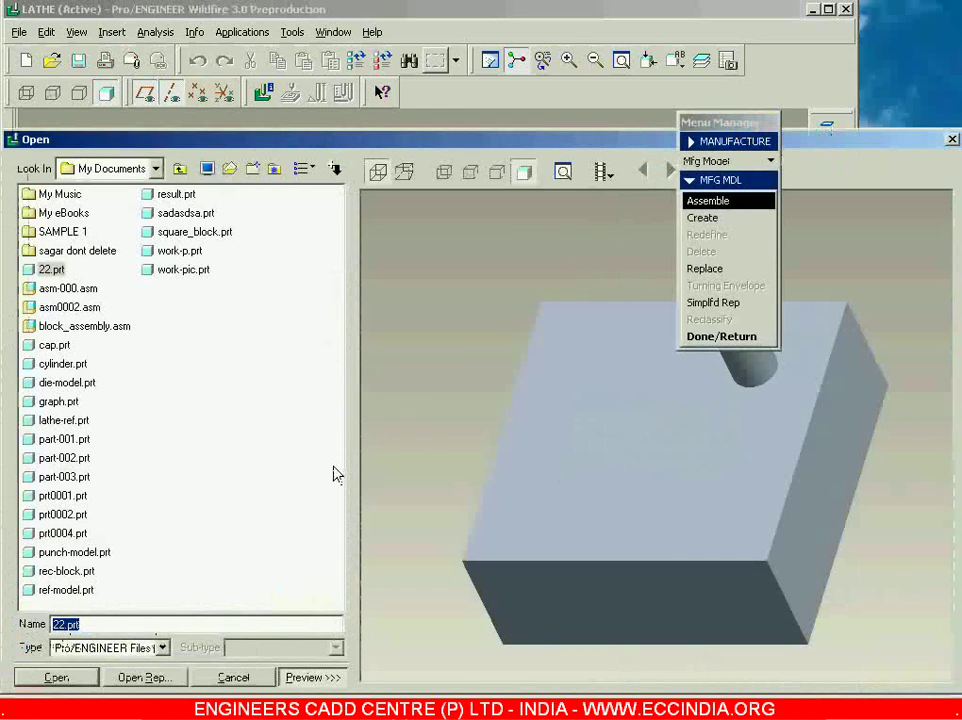
pyautogui.click(62, 420)
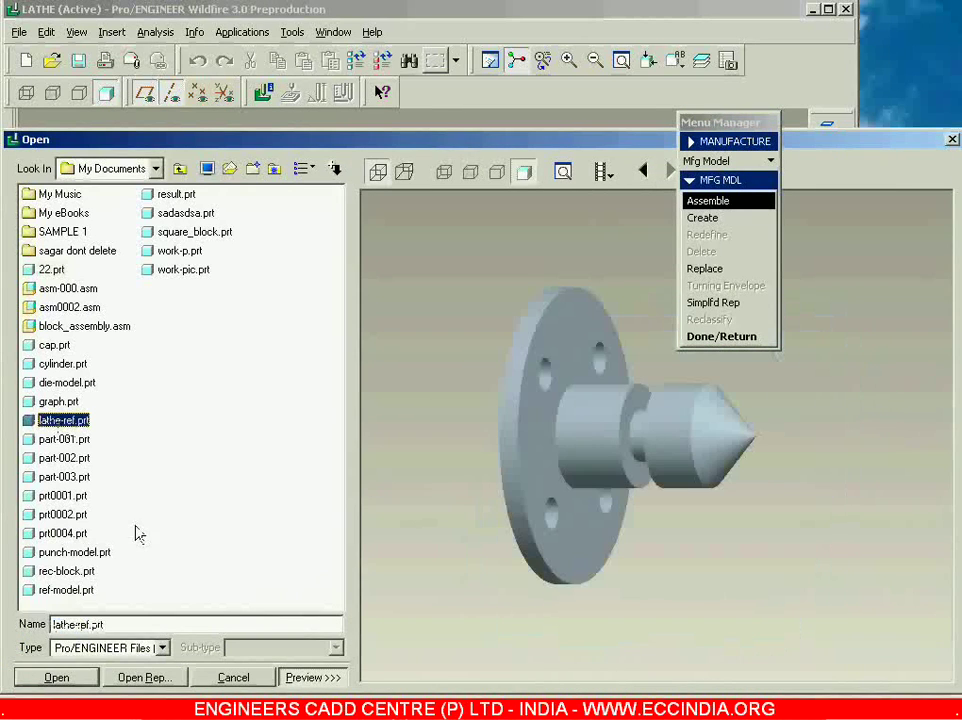
pyautogui.click(57, 677)
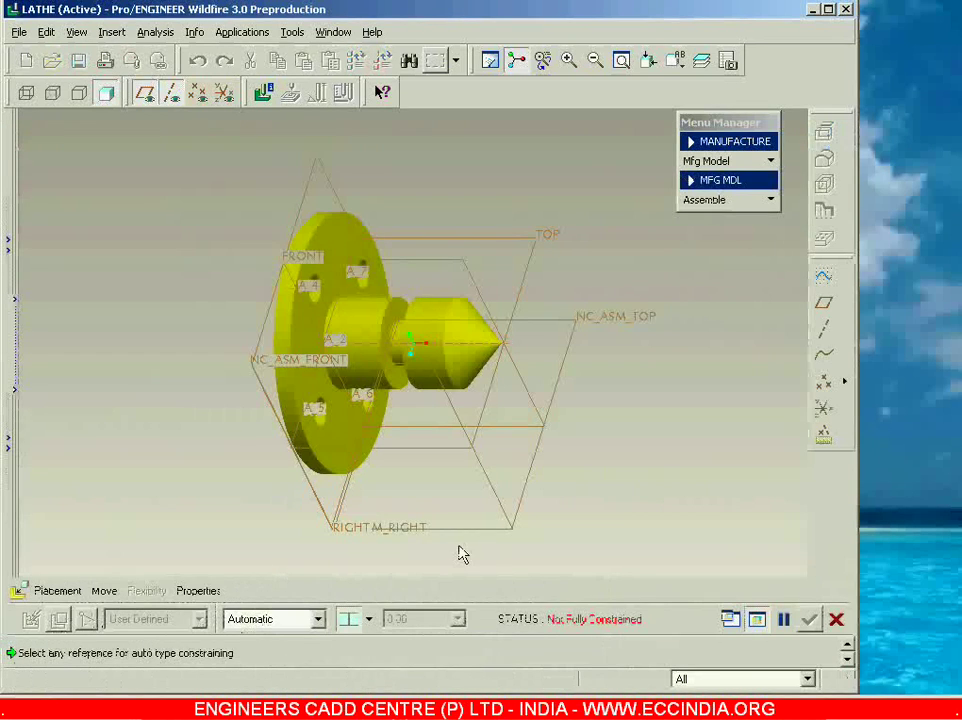
pyautogui.click(318, 619)
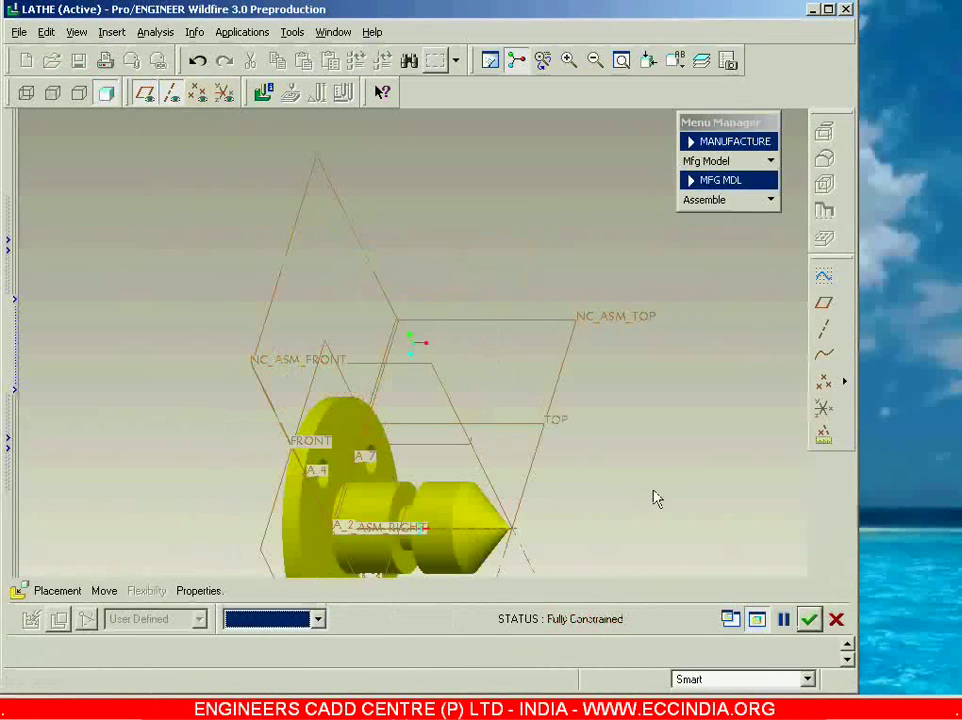
pyautogui.click(810, 618)
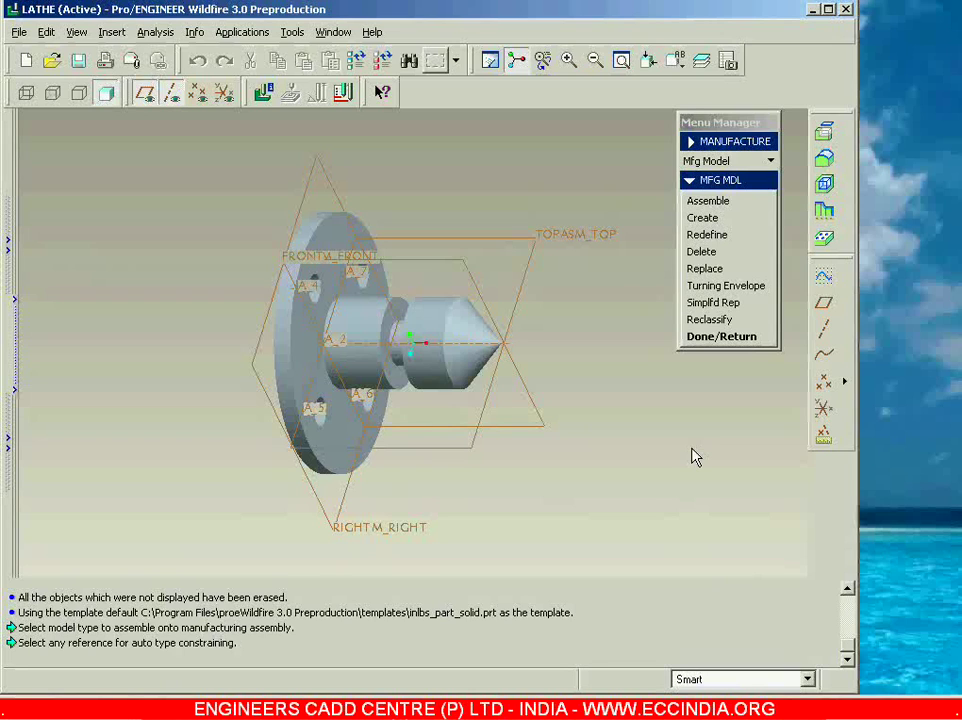
# - Create a new workpiece named lathe-work-pic in the manufacturing model
pyautogui.click(703, 217)
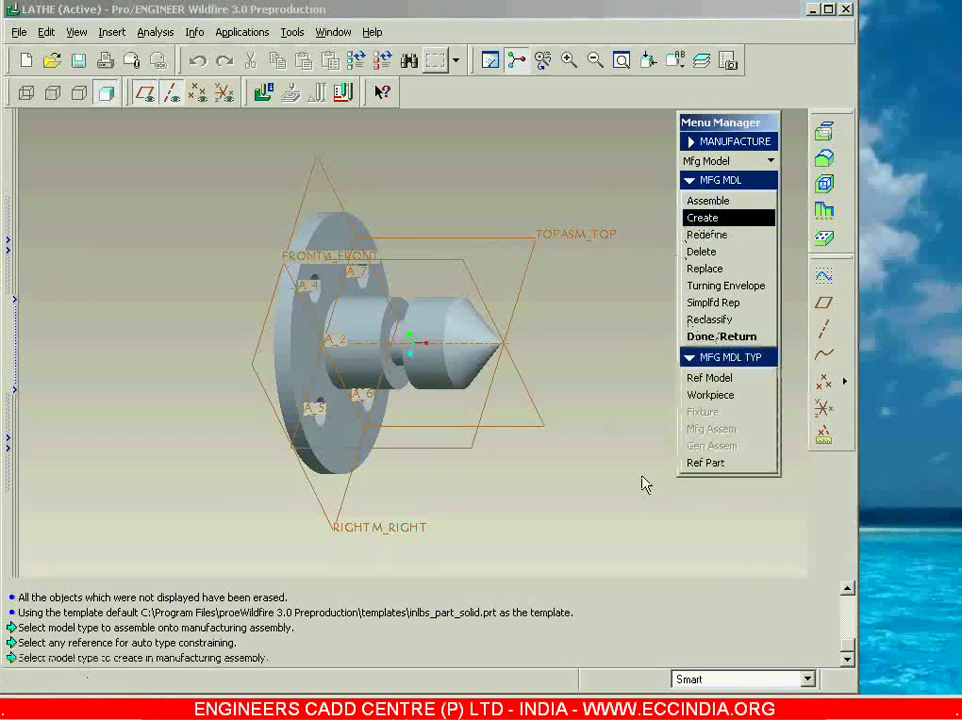
pyautogui.click(717, 397)
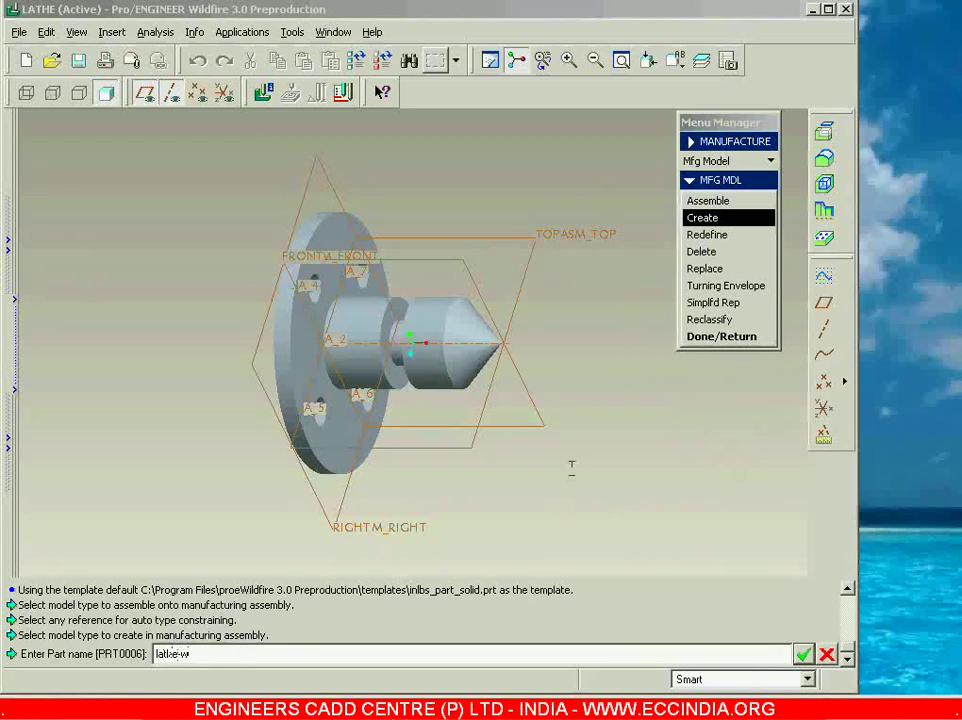
pyautogui.write('lathe-work-pic')
pyautogui.press('Return')
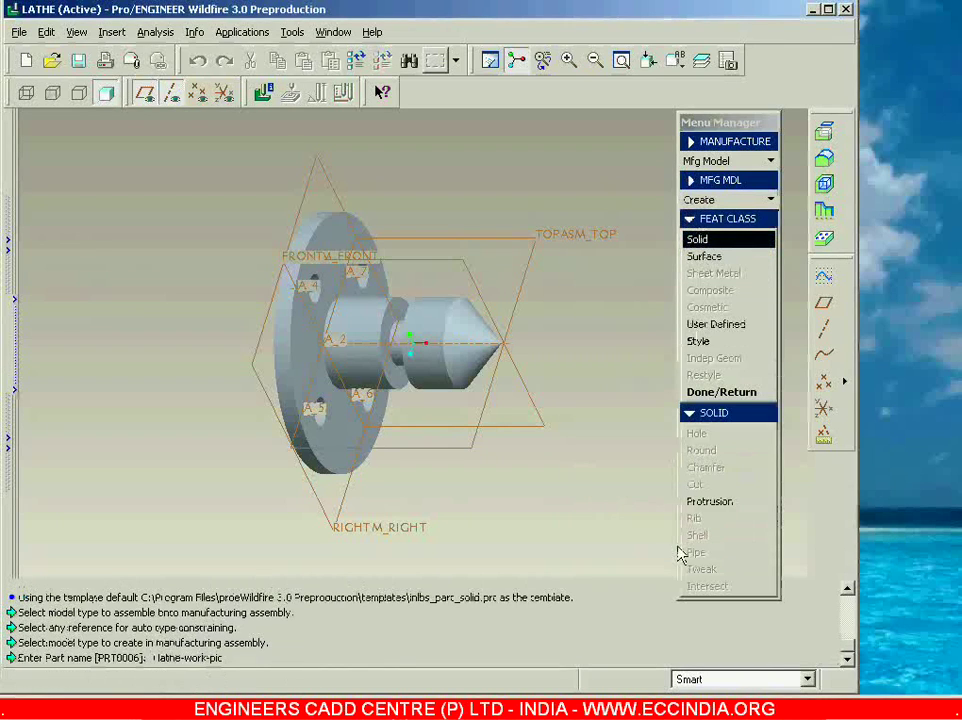
# - Start a solid revolved protrusion for the workpiece with an internal sketch on the NC_ASM_FRONT plane
pyautogui.click(703, 500)
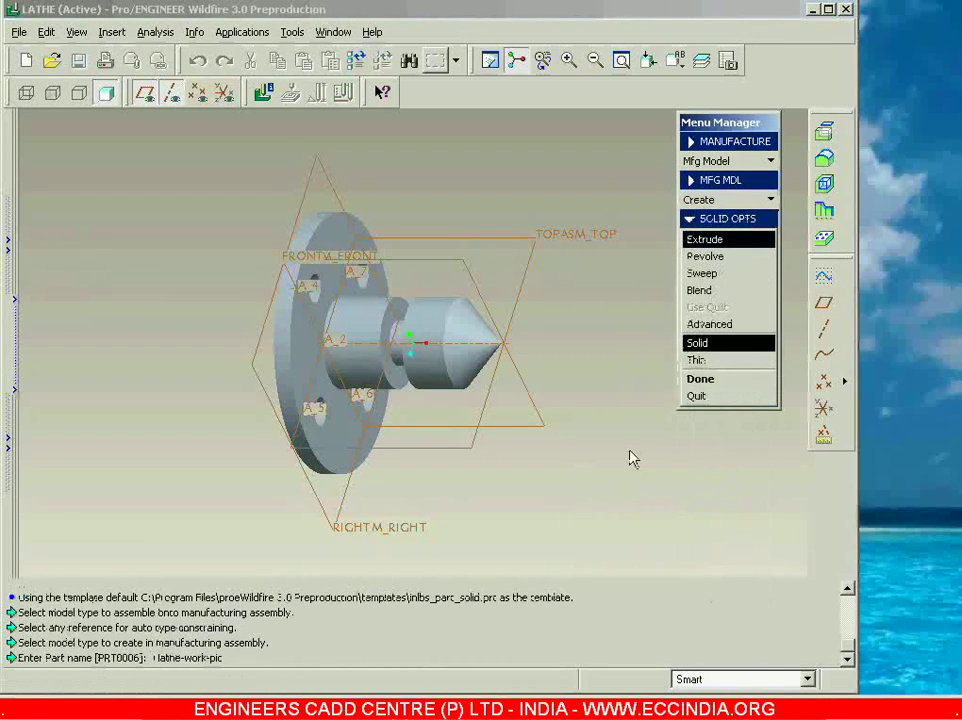
pyautogui.click(690, 256)
pyautogui.click(704, 379)
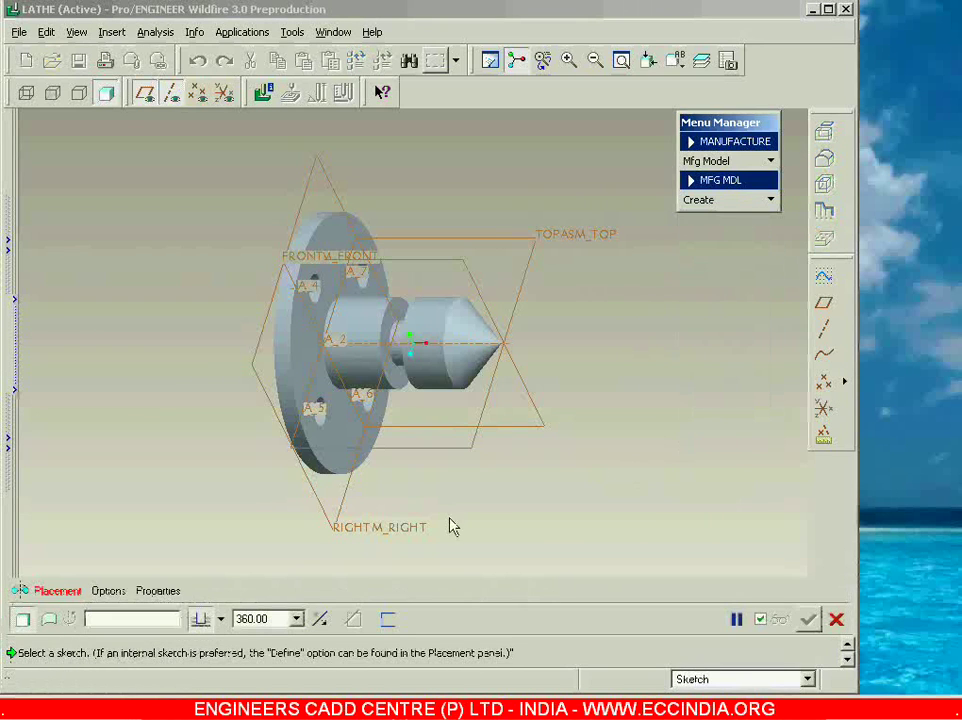
pyautogui.click(57, 591)
pyautogui.click(160, 524)
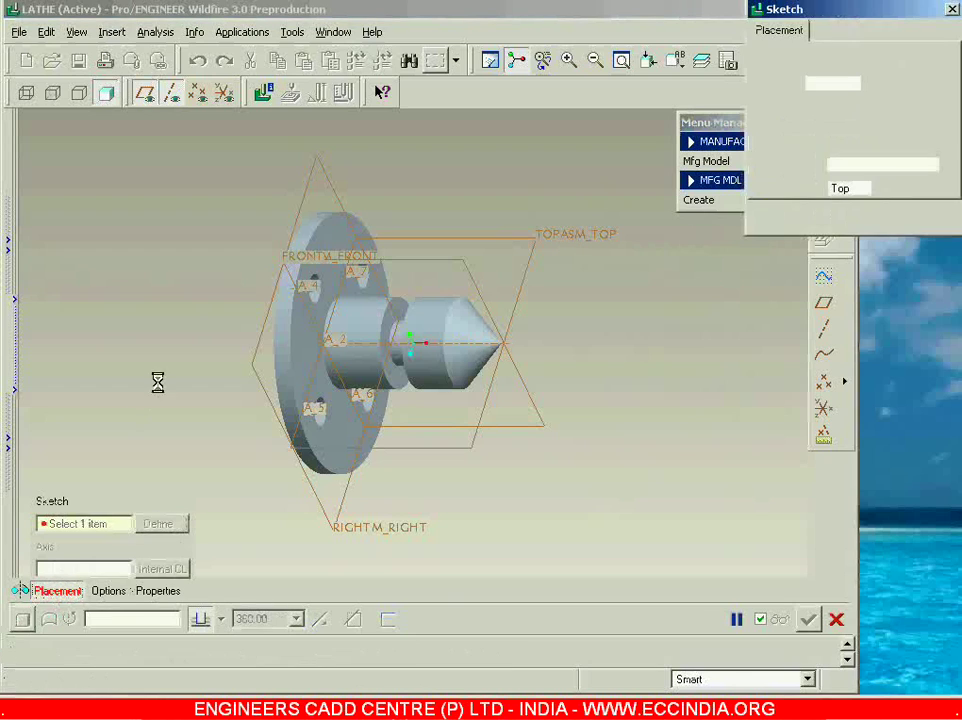
pyautogui.click(530, 397)
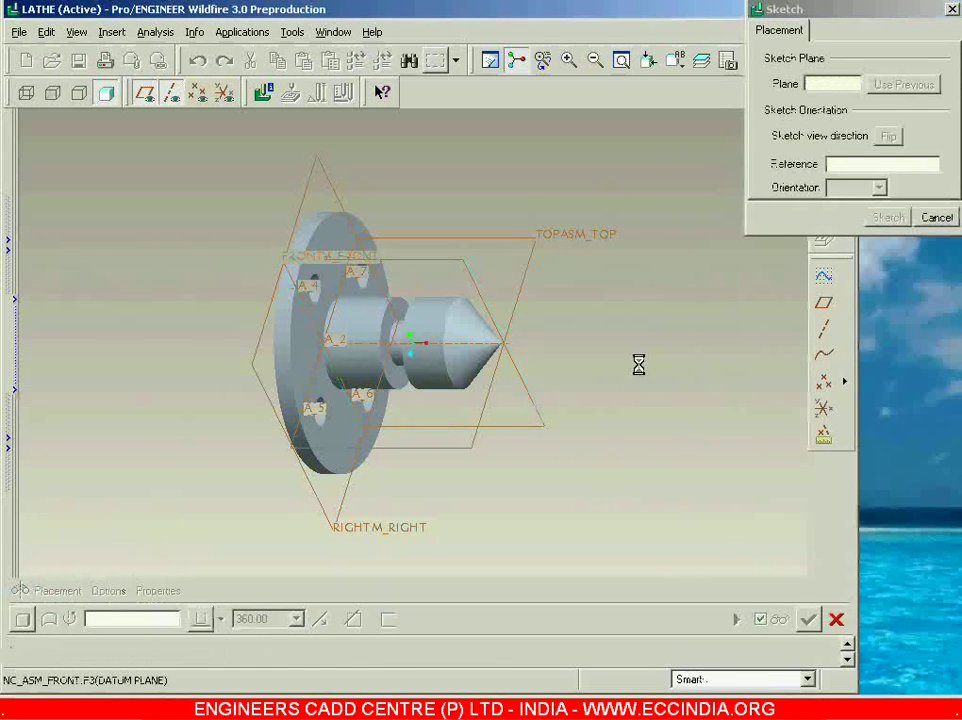
pyautogui.click(885, 217)
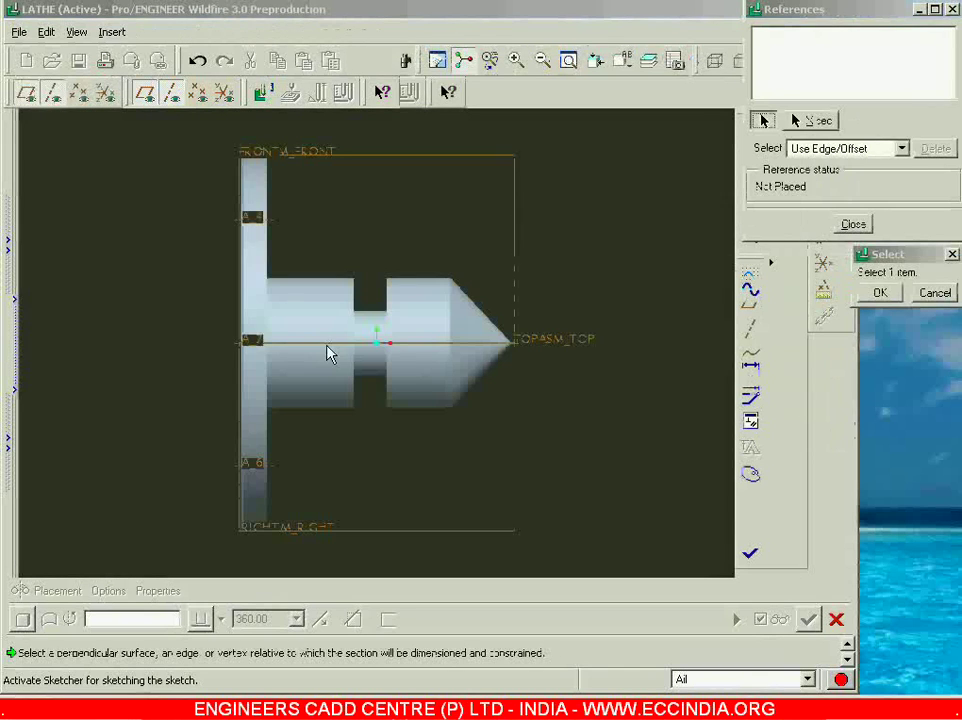
# - Use axis A_2 and NC_ASM_RIGHT as sketch references and draw a horizontal centerline along the part's axis
pyautogui.click(252, 340)
pyautogui.click(248, 322)
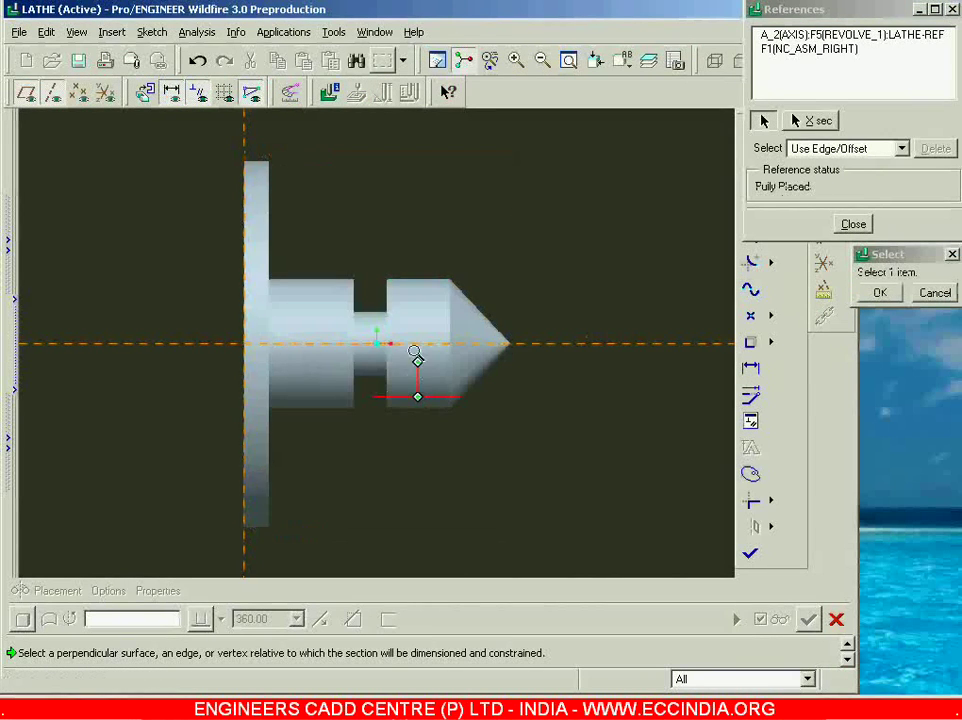
pyautogui.click(851, 225)
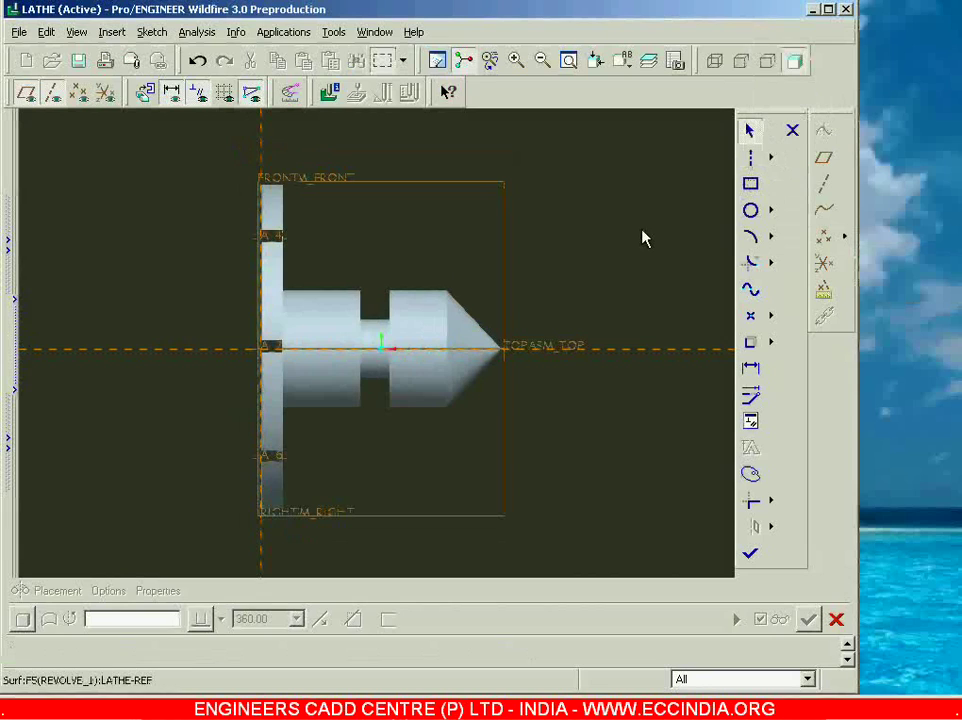
pyautogui.click(751, 157)
pyautogui.click(262, 348)
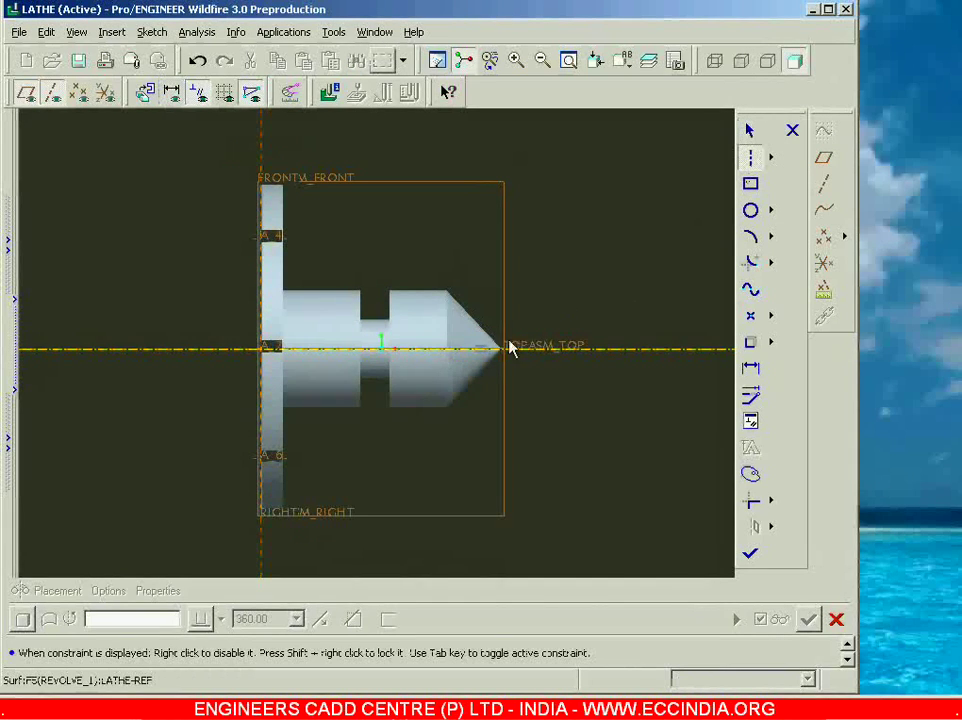
pyautogui.click(560, 348)
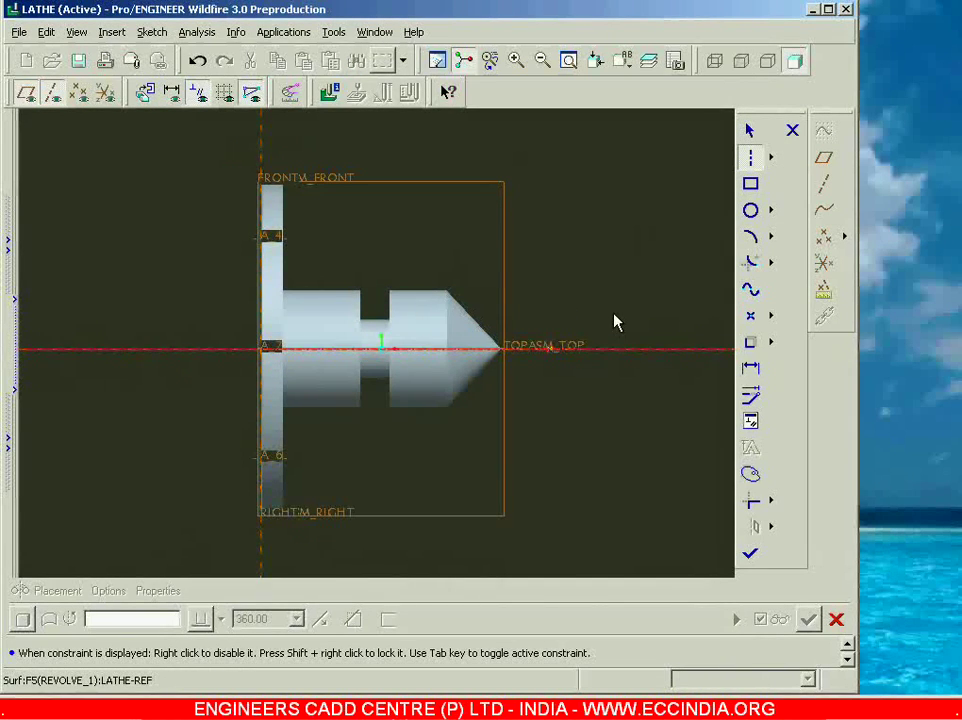
# - Sketch a rectangle from the centerline slightly beyond the part's upper half, revolve it 360° and finish the manufacturing model definition
pyautogui.click(754, 189)
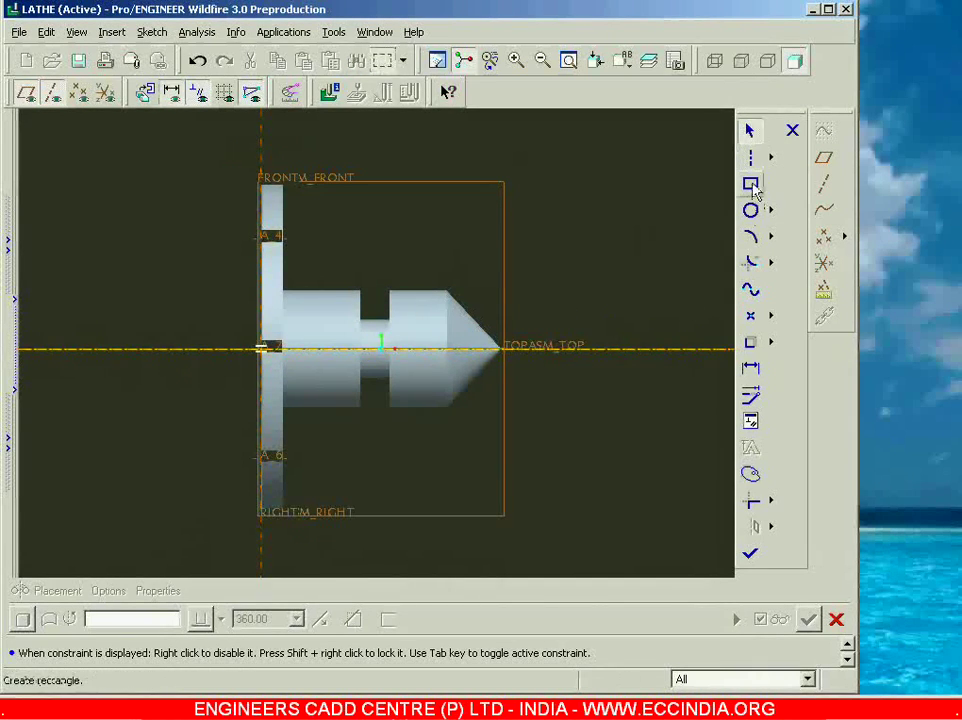
pyautogui.click(246, 349)
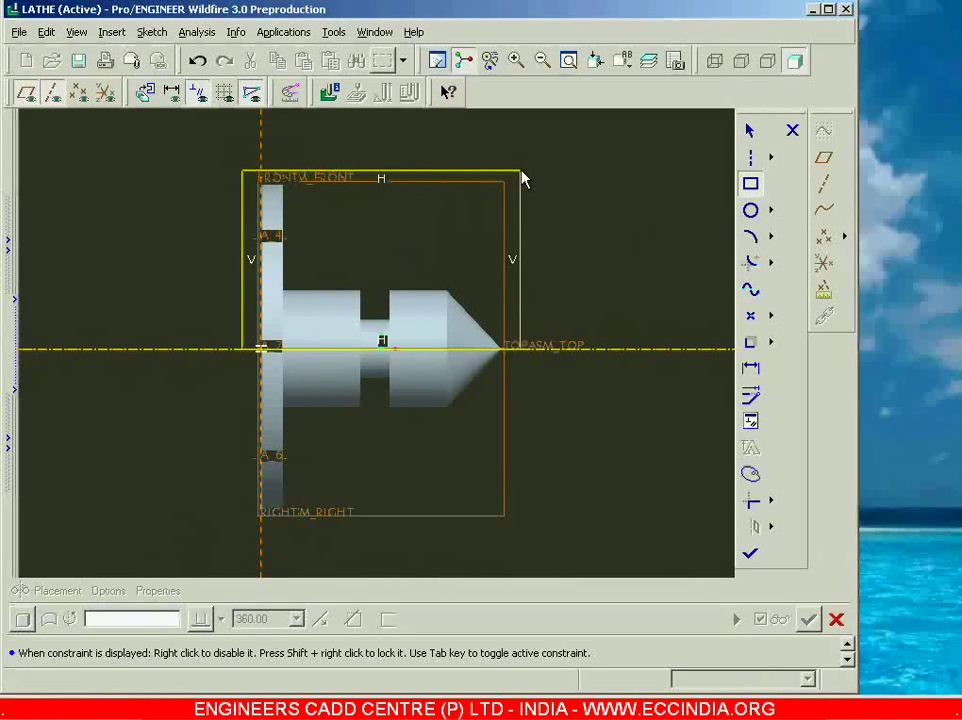
pyautogui.middleClick(576, 190)
pyautogui.click(576, 190)
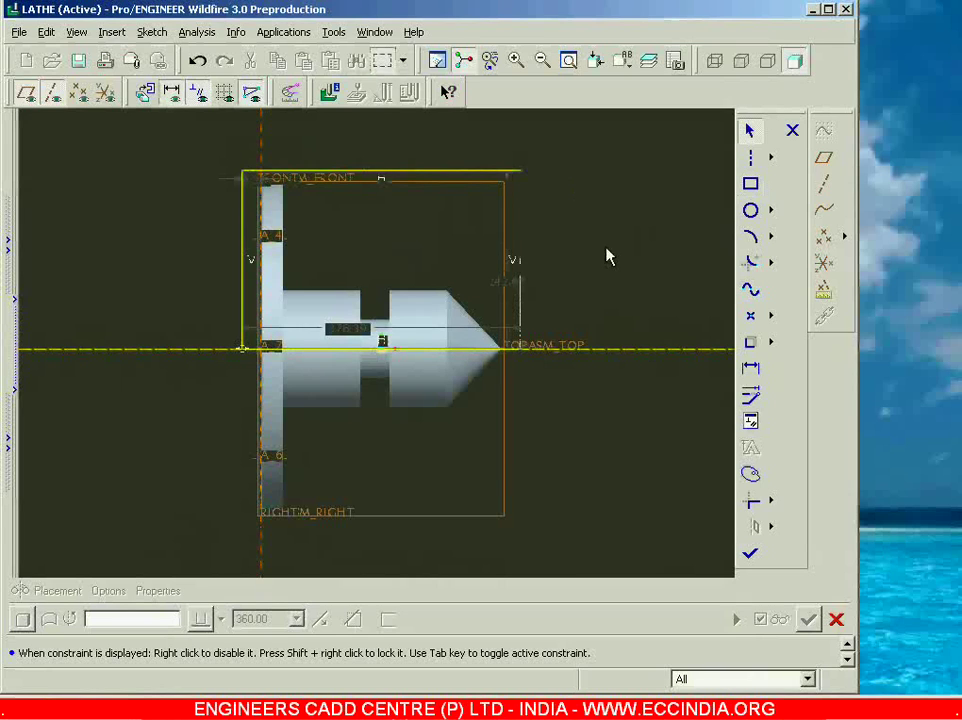
pyautogui.click(750, 555)
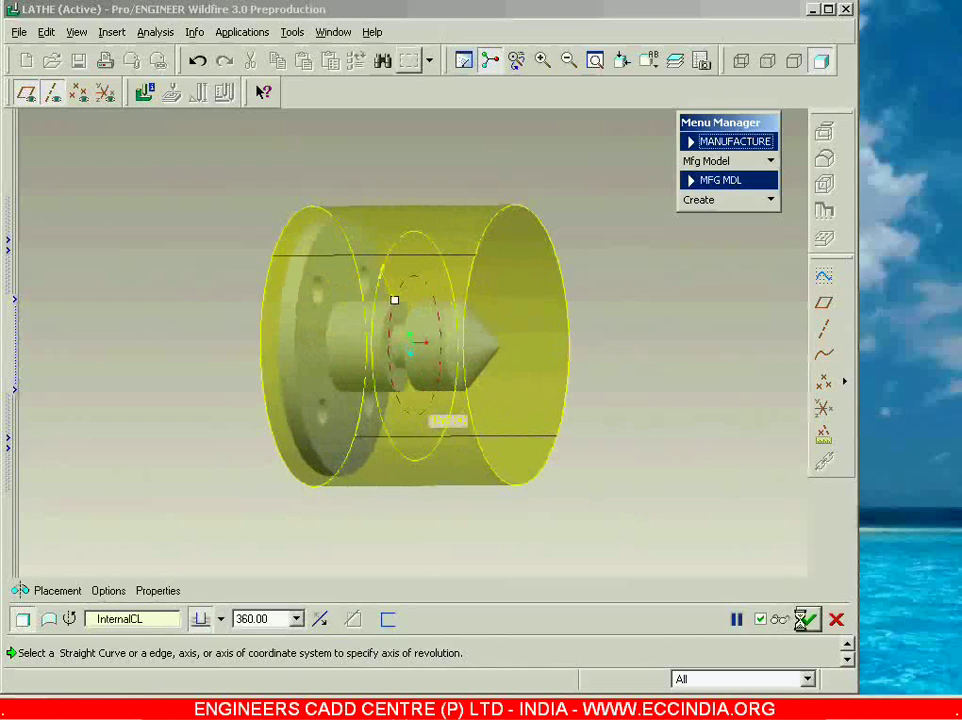
pyautogui.click(808, 619)
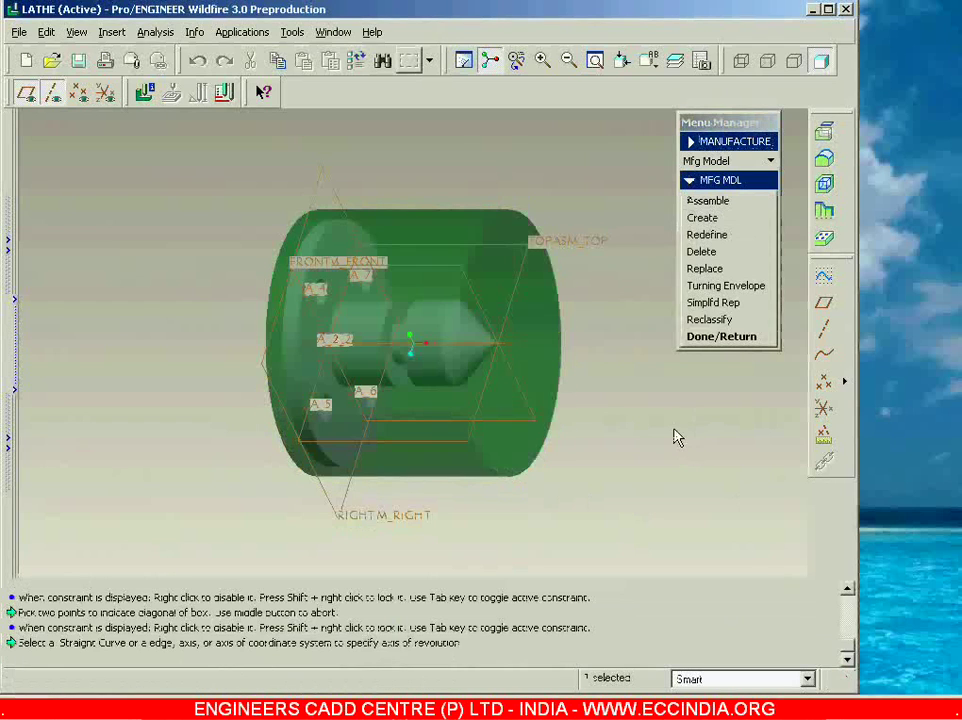
pyautogui.moveTo(653, 427)
pyautogui.mouseDown(button='middle')
pyautogui.moveTo(581, 405)
pyautogui.moveTo(582, 419)
pyautogui.moveTo(640, 427)
pyautogui.mouseUp(button='middle')
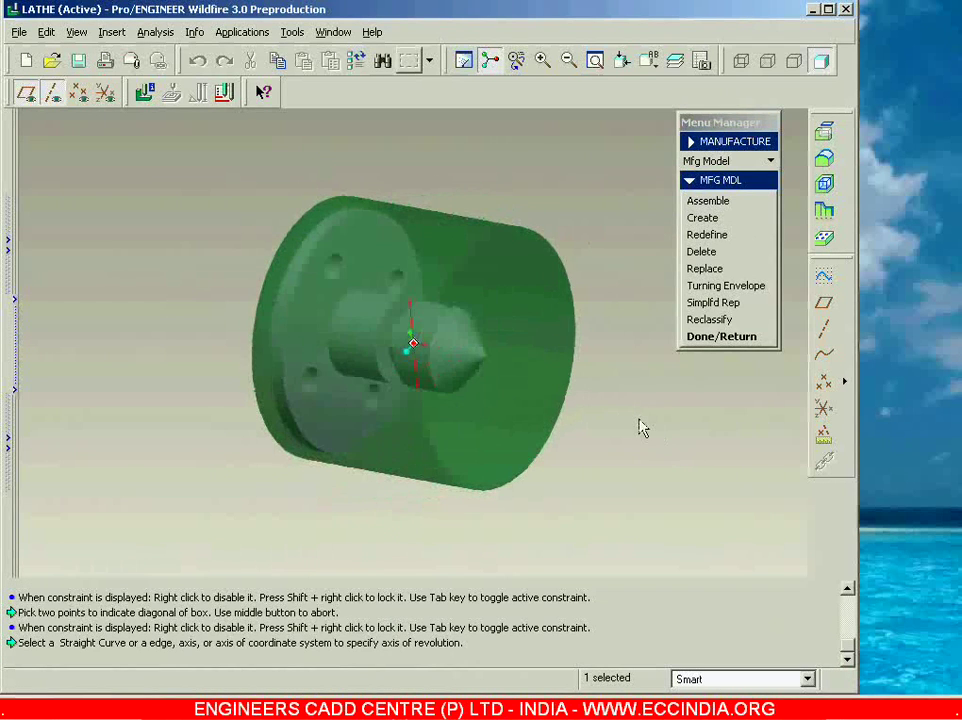
pyautogui.click(722, 336)
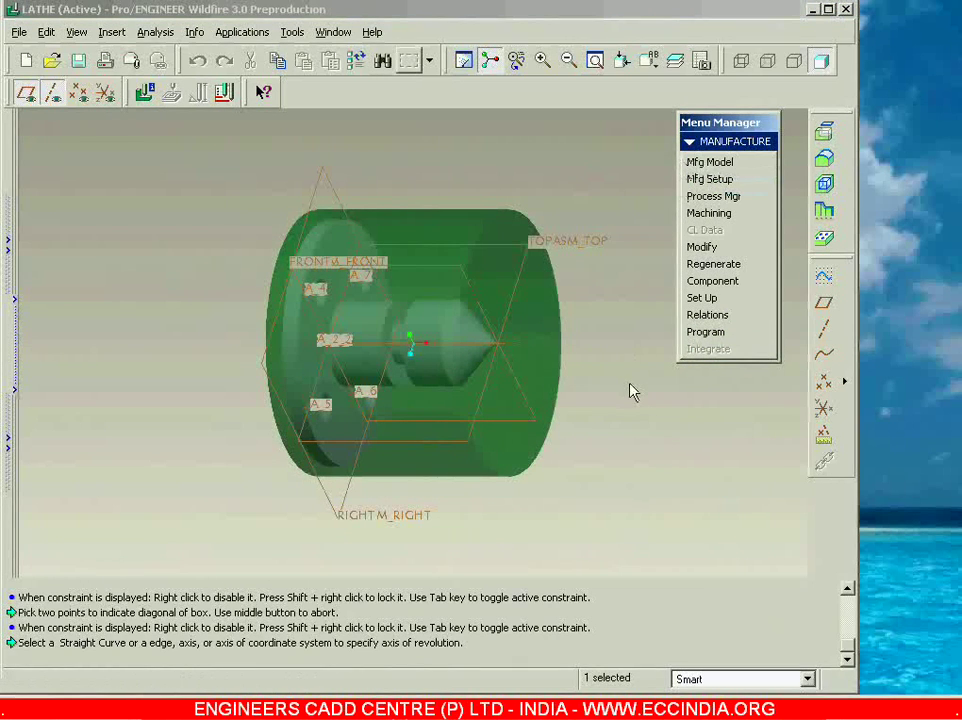
# - Start the manufacturing operation setup for OP010 and define its NC machine MACH01 as a Lathe
pyautogui.click(721, 175)
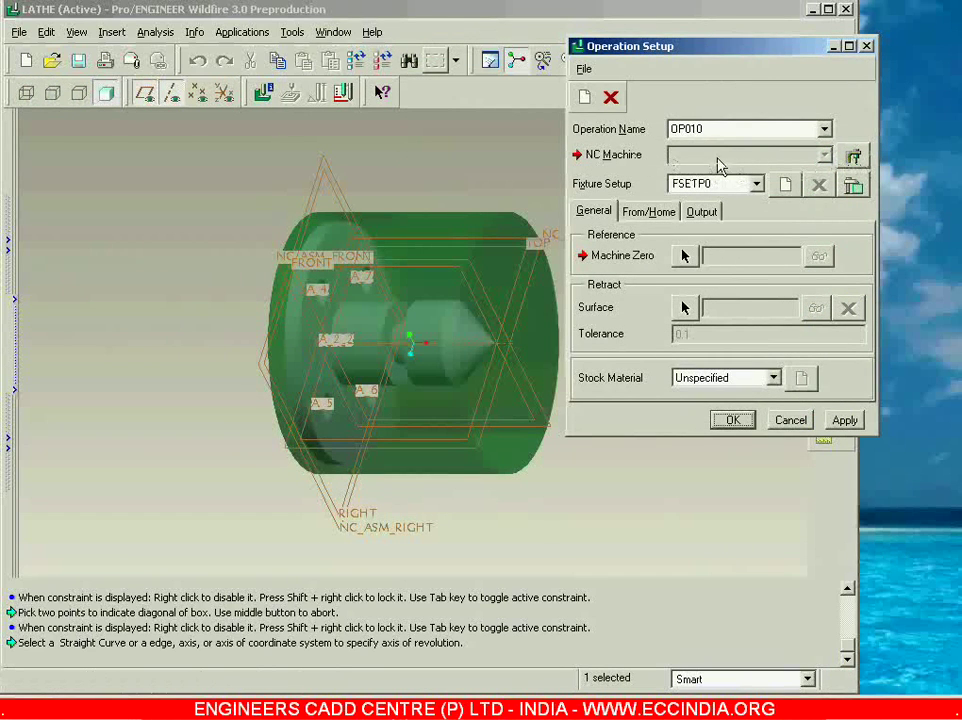
pyautogui.click(853, 157)
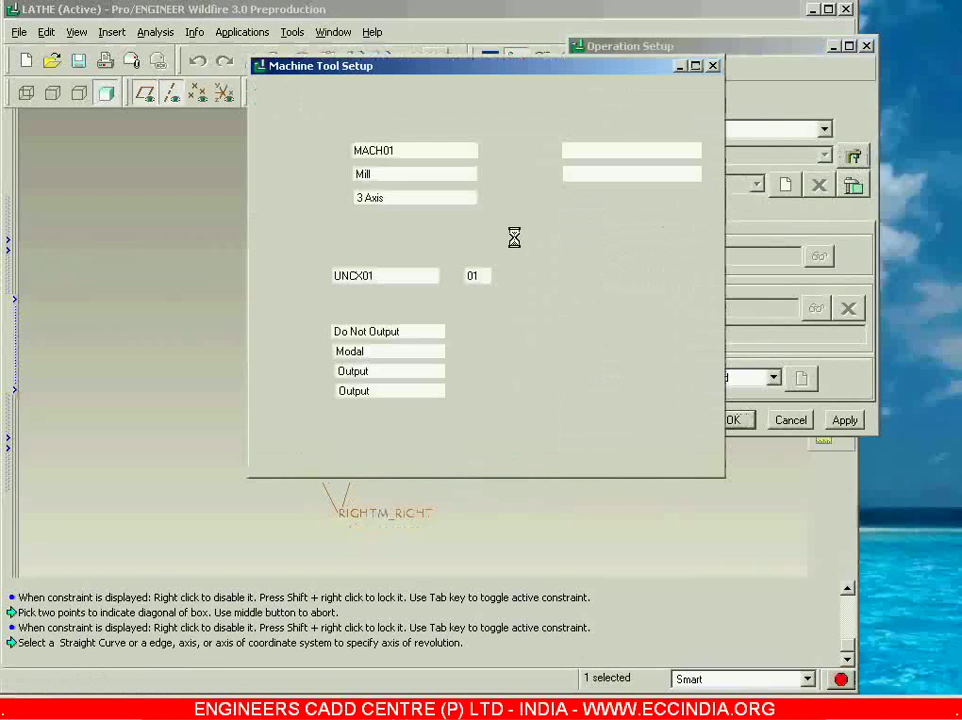
pyautogui.click(484, 174)
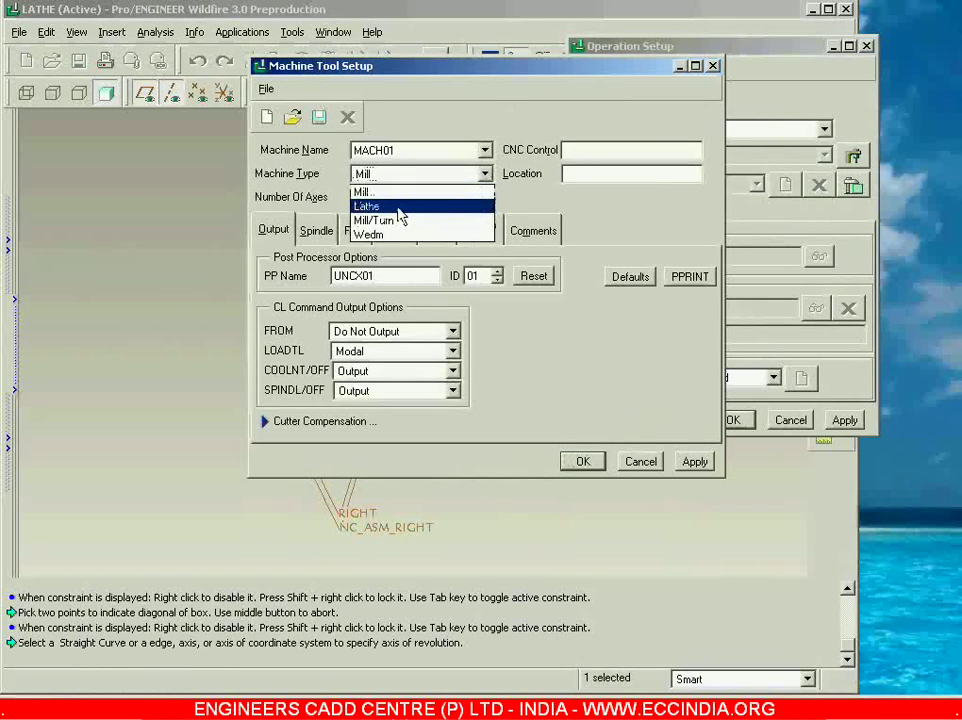
pyautogui.click(366, 204)
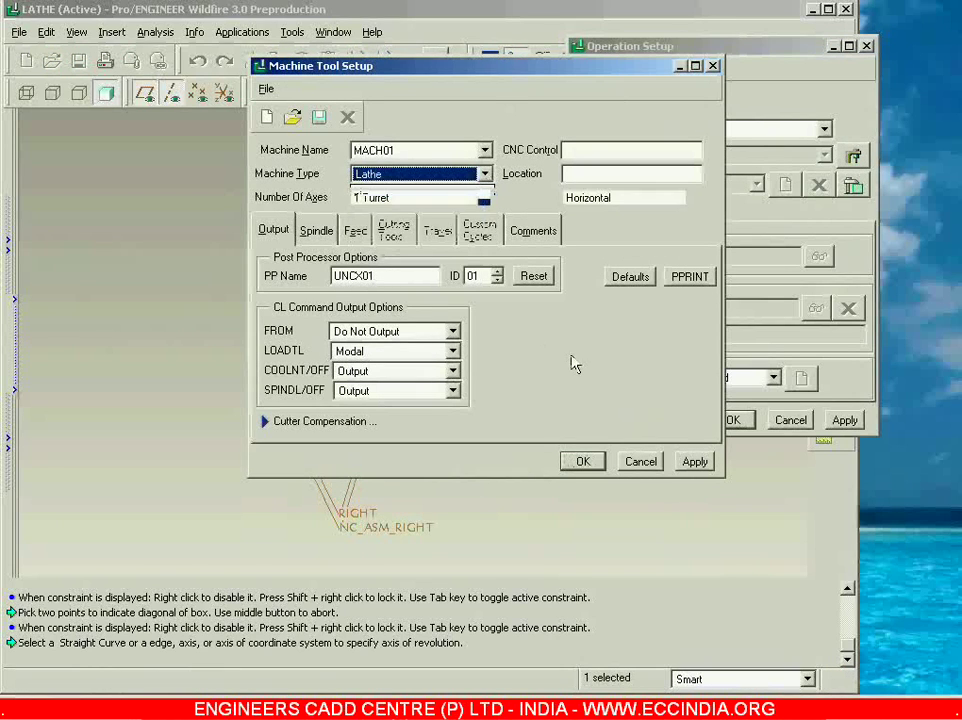
pyautogui.click(692, 461)
pyautogui.click(694, 462)
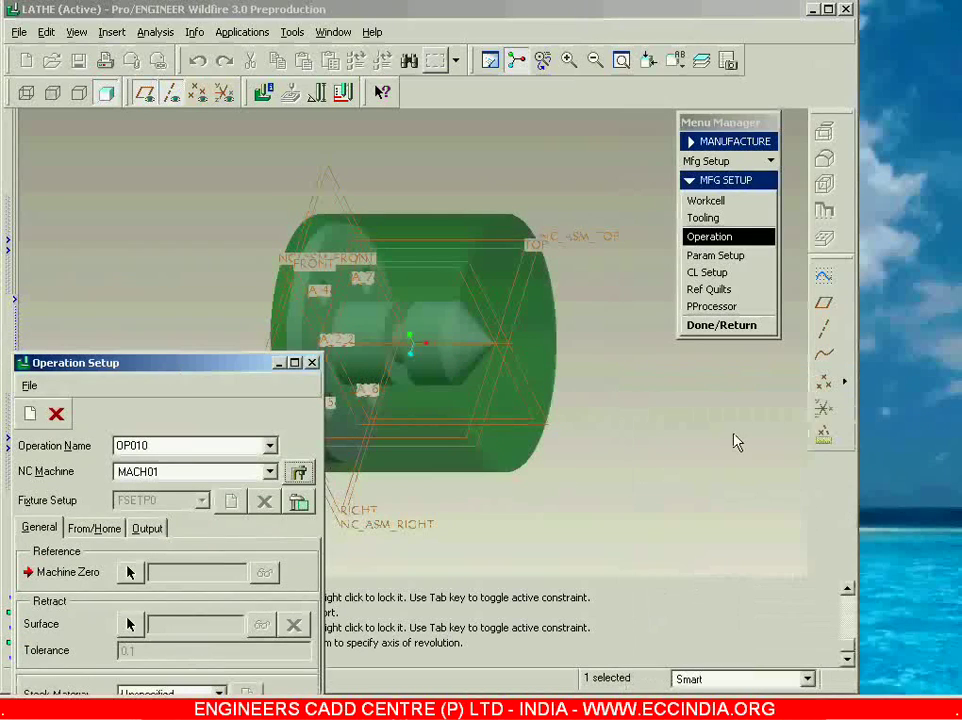
# - Start a datum coordinate system referencing the workpiece's end face near the cone tip, NC_ASM_TOP and NC_ASM_FRONT
pyautogui.click(825, 414)
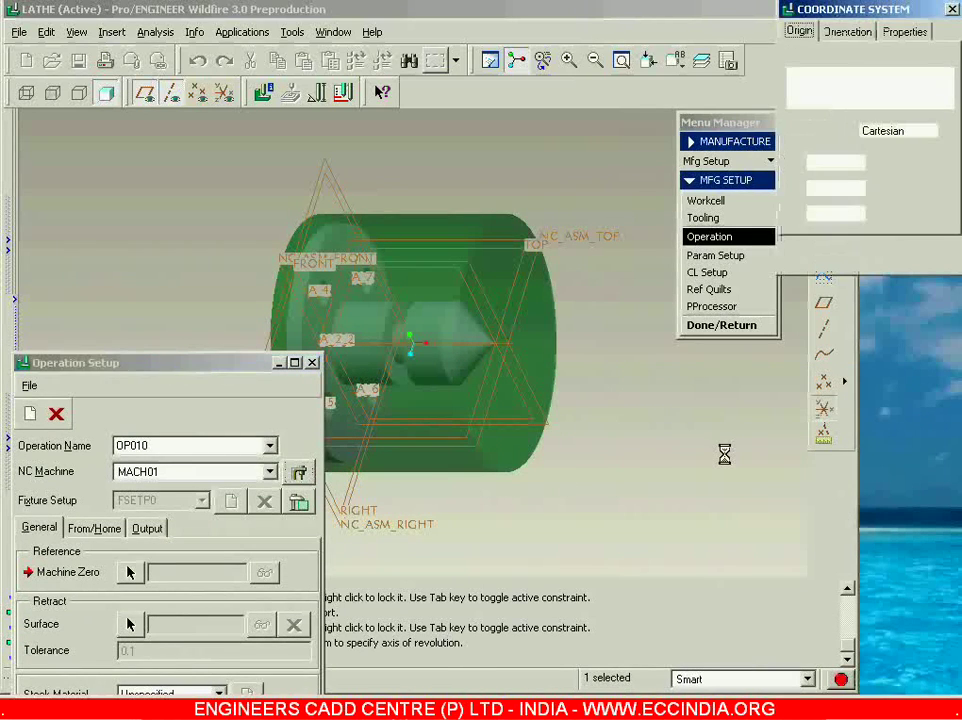
pyautogui.click(540, 338)
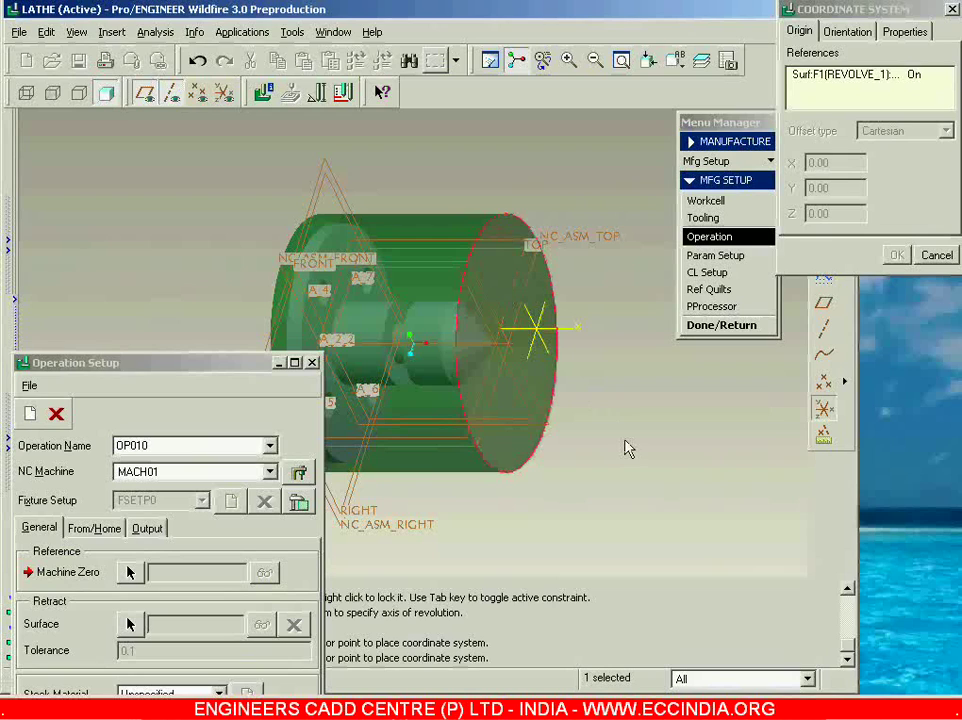
pyautogui.keyDown('ctrl'); pyautogui.click(571, 238); pyautogui.keyUp('ctrl')
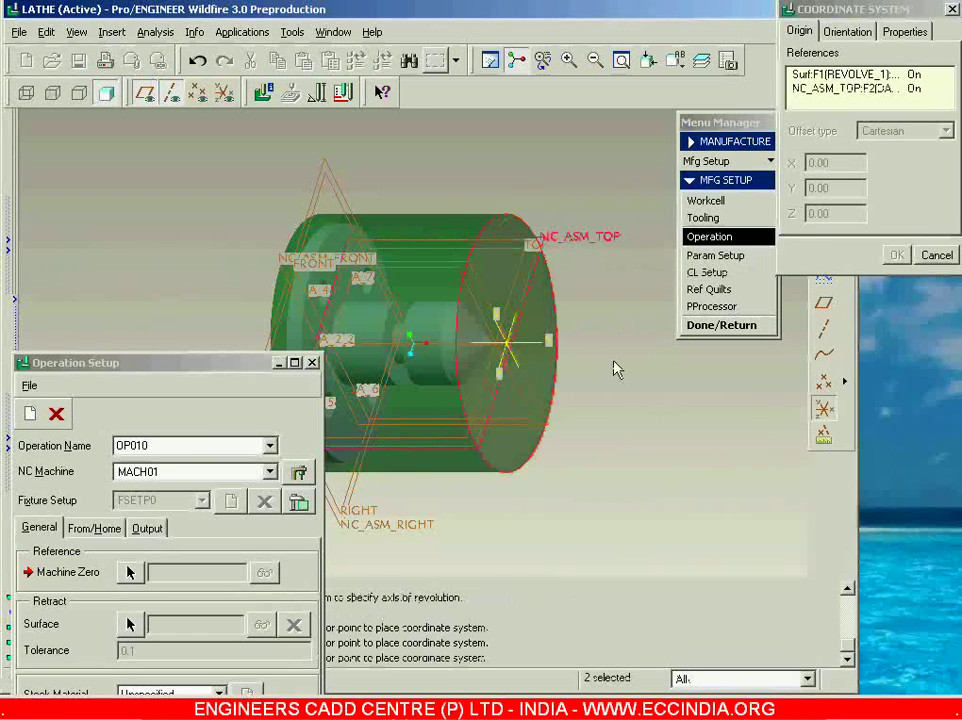
pyautogui.keyDown('ctrl'); pyautogui.click(287, 265); pyautogui.keyUp('ctrl')
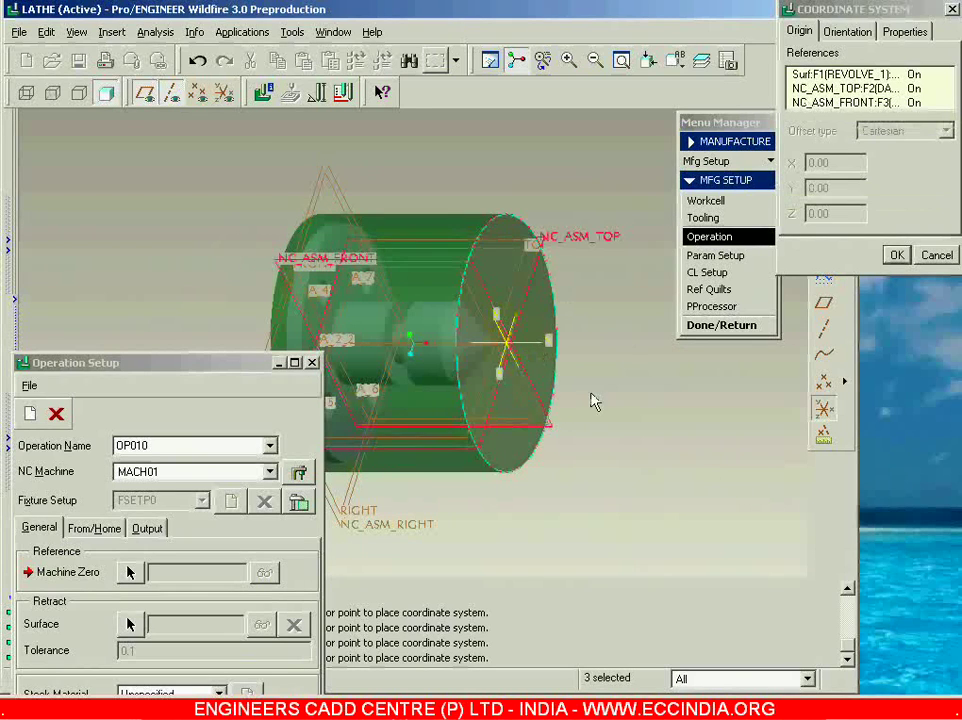
pyautogui.moveTo(610, 397)
pyautogui.mouseDown(button='middle')
pyautogui.moveTo(633, 380)
pyautogui.moveTo(633, 363)
pyautogui.moveTo(610, 377)
pyautogui.moveTo(618, 374)
pyautogui.mouseUp(button='middle')
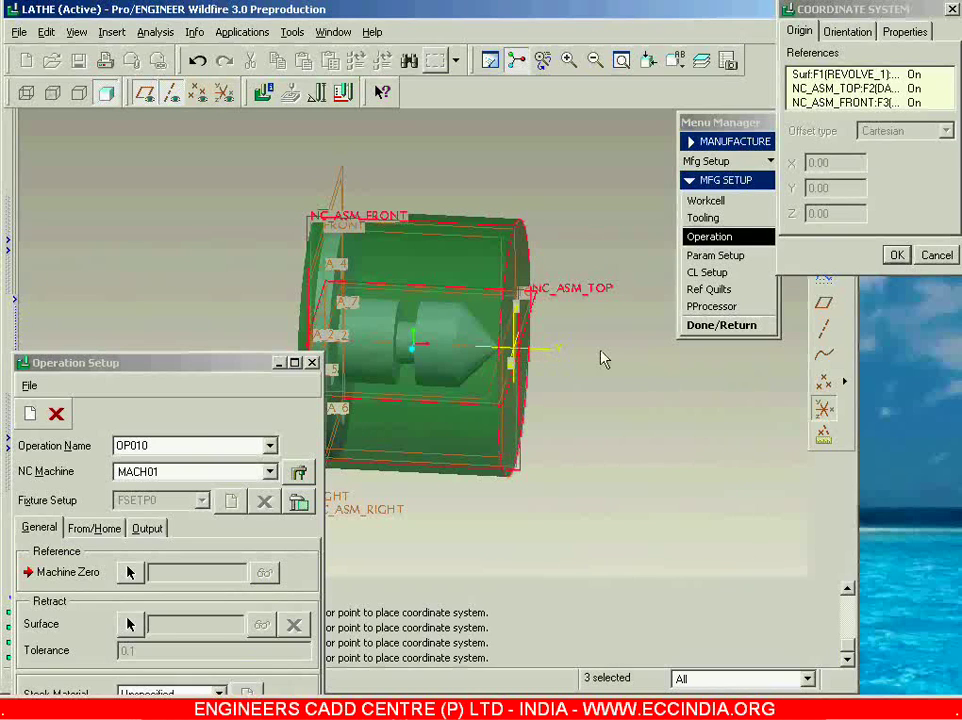
# - Orient the coordinate system so the workpiece end face determines the Z axis, and create it
pyautogui.click(847, 31)
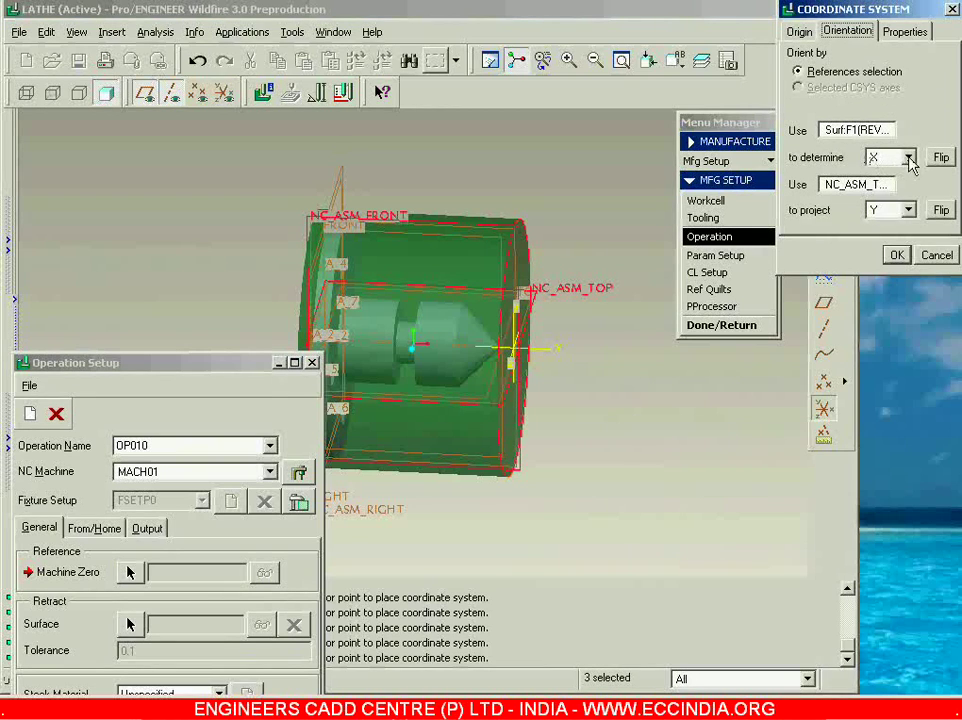
pyautogui.click(874, 158)
pyautogui.click(888, 204)
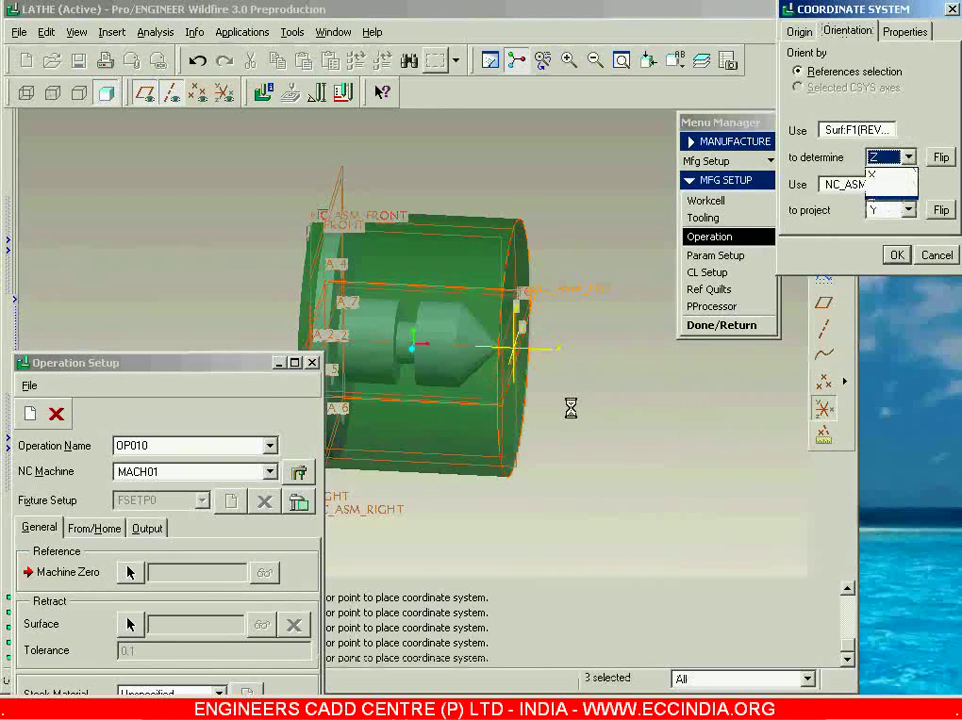
pyautogui.moveTo(590, 404)
pyautogui.mouseDown(button='middle')
pyautogui.moveTo(575, 410)
pyautogui.moveTo(584, 401)
pyautogui.mouseUp(button='middle')
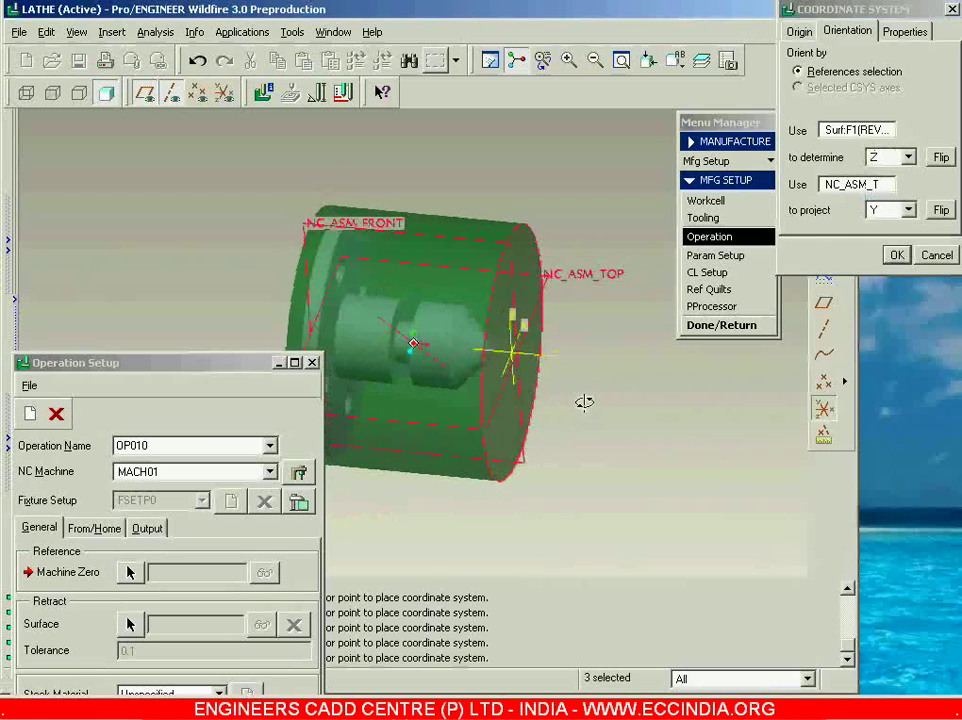
pyautogui.moveTo(697, 368); pyautogui.dragTo(663, 381, button='middle')
pyautogui.middleClick(750, 390)
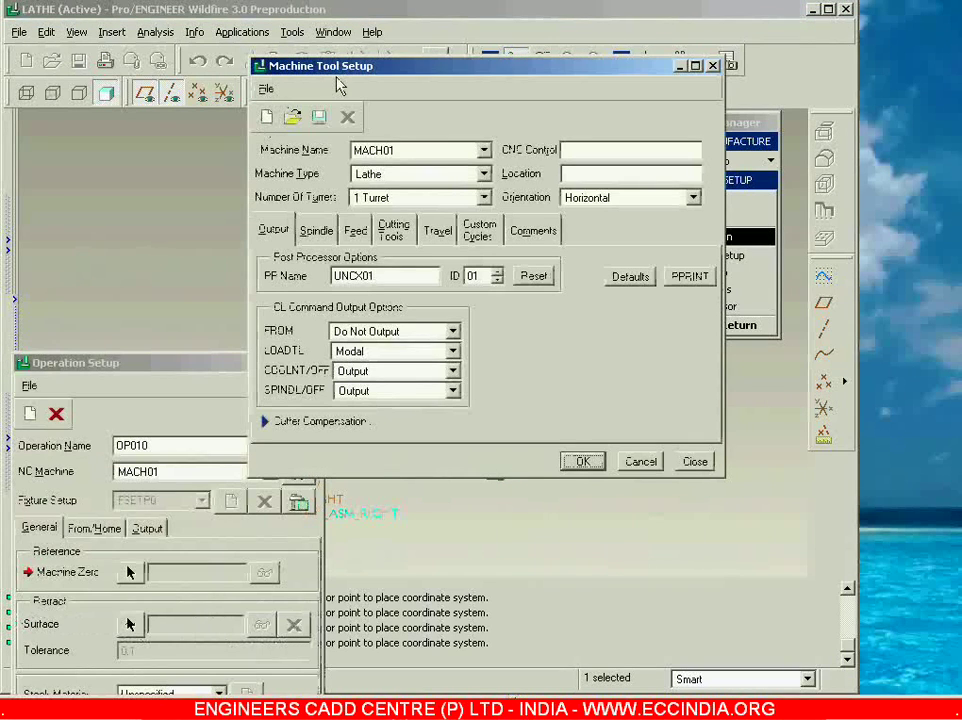
# - Close the machine tool setup for MACH01 and return to the operation setup
pyautogui.click(133, 367)
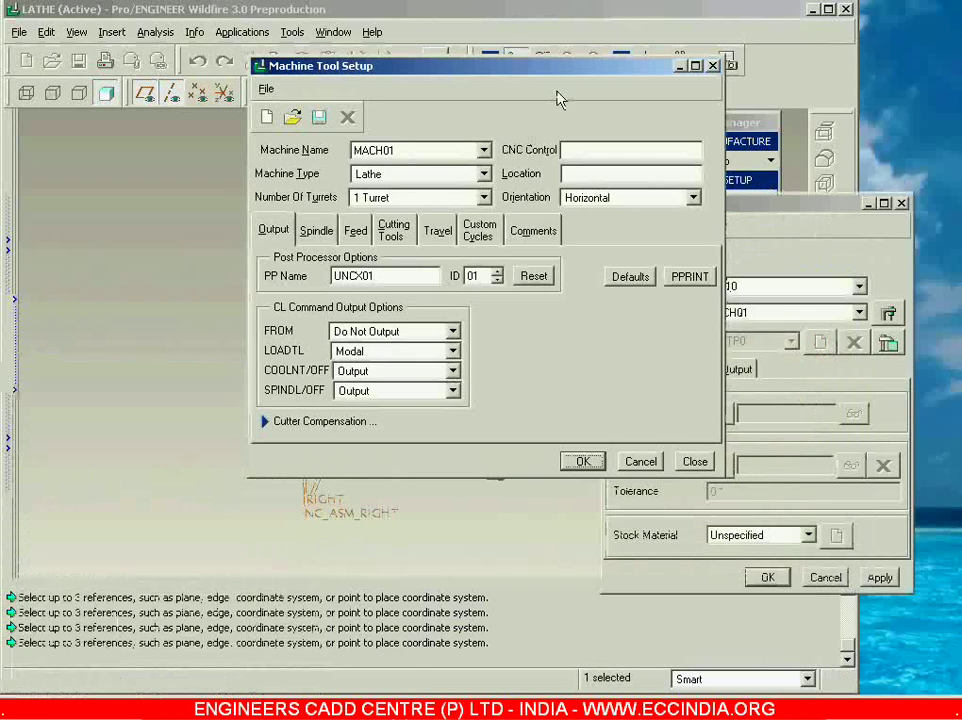
pyautogui.moveTo(554, 71); pyautogui.dragTo(481, 47)
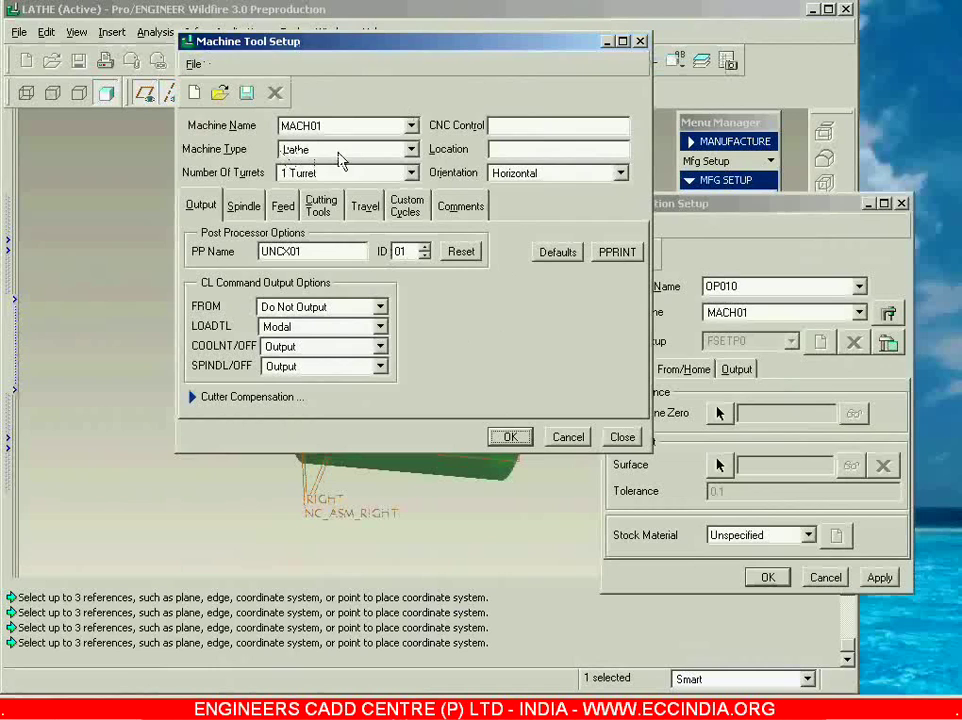
pyautogui.click(620, 437)
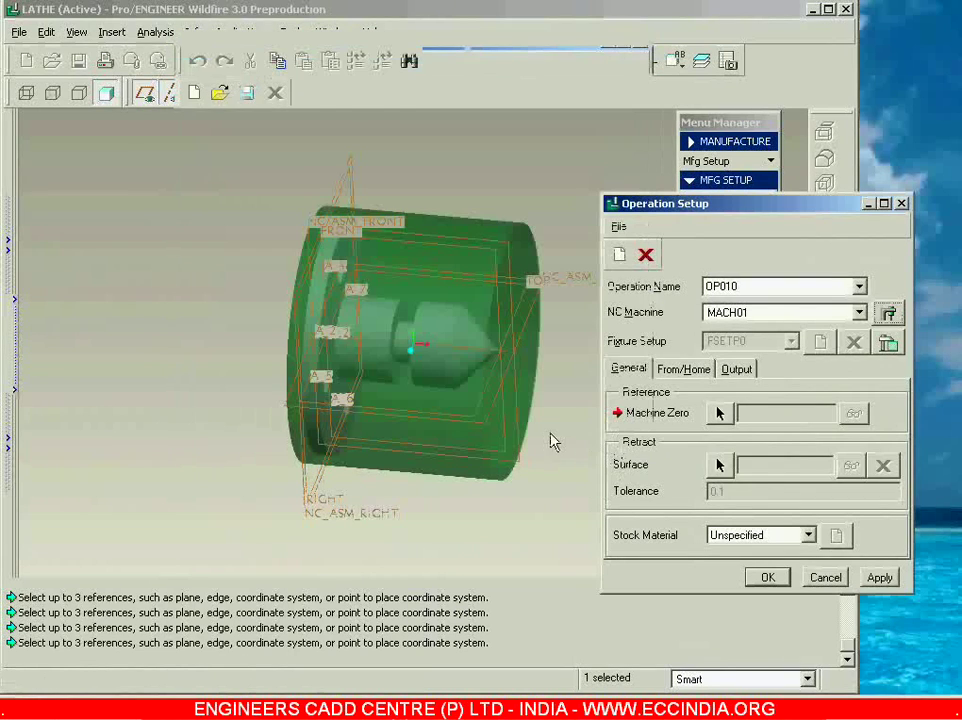
# - Display the coordinate systems and select ACS0 on the workpiece end face as the operation's machine zero
pyautogui.moveTo(720, 205); pyautogui.dragTo(678, 56)
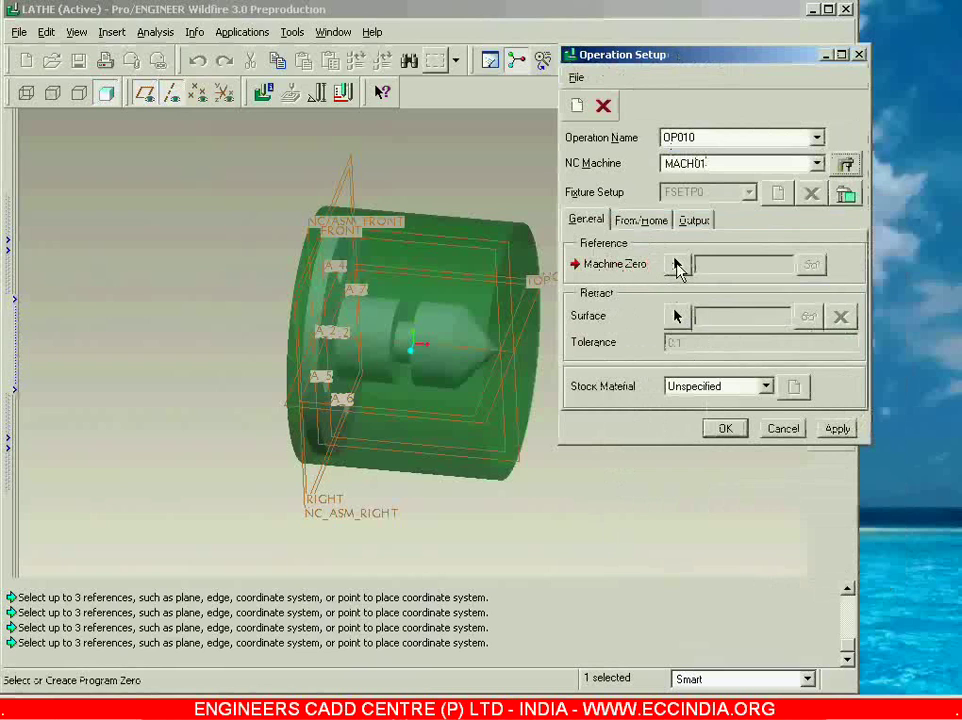
pyautogui.click(678, 266)
pyautogui.moveTo(500, 348); pyautogui.dragTo(458, 405, button='middle')
pyautogui.scroll(1, 520, 375)
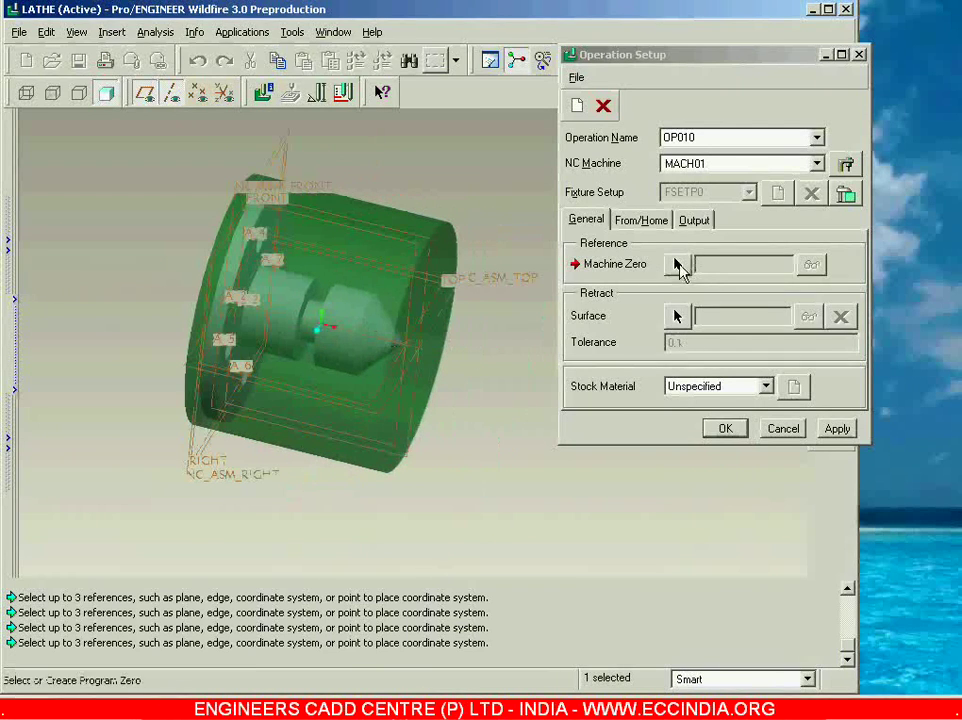
pyautogui.click(678, 265)
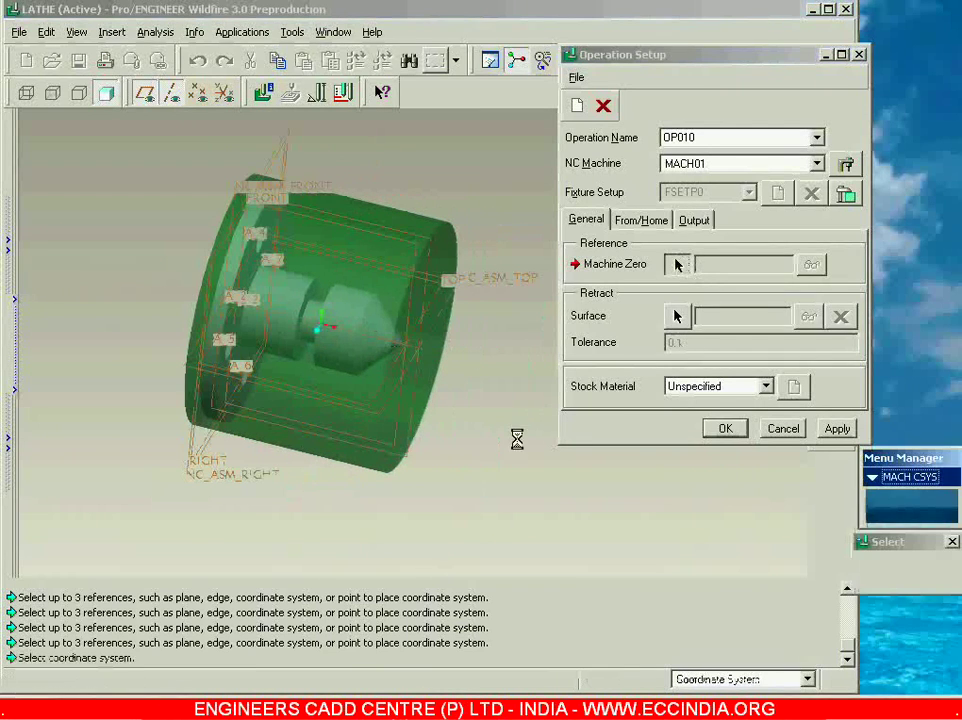
pyautogui.click(224, 93)
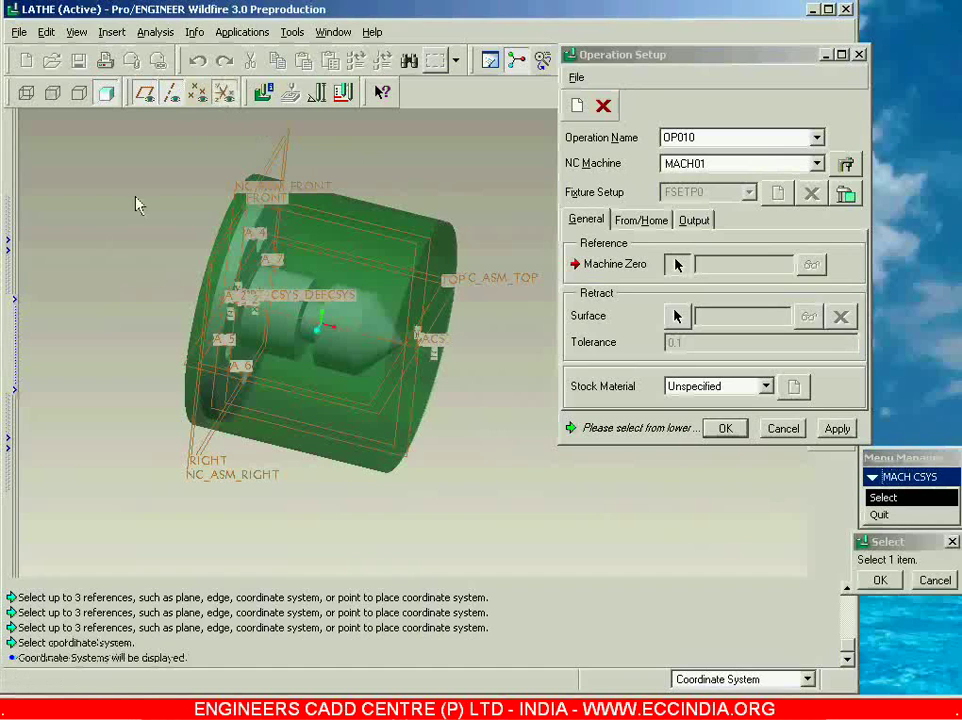
pyautogui.click(437, 347)
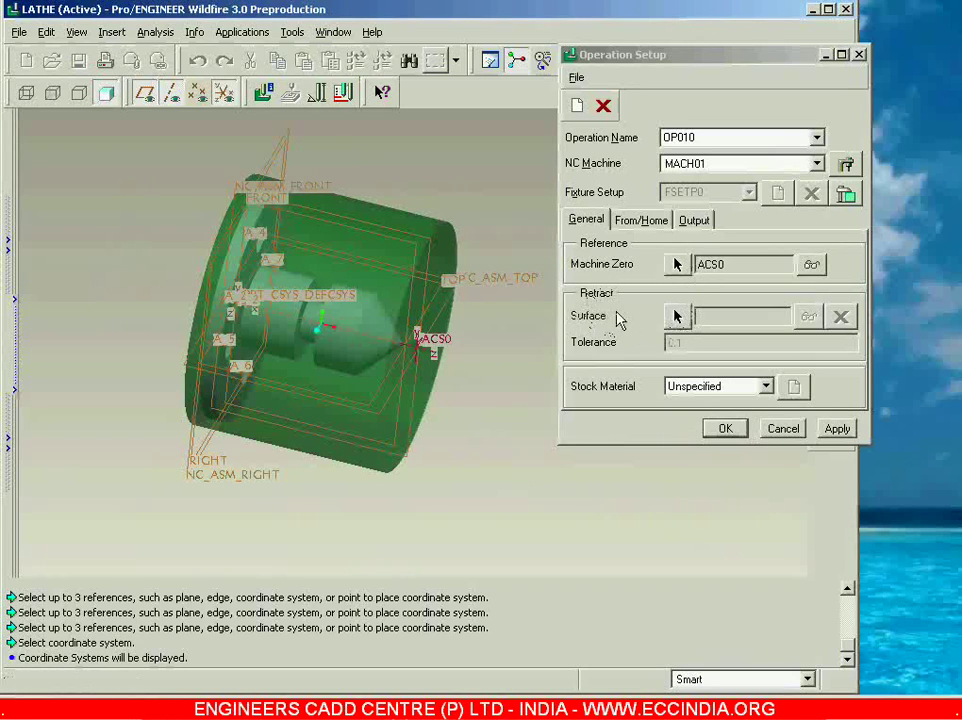
# - Define the operation's retract surface as a plane along the Z axis at a depth of 60
pyautogui.moveTo(492, 361)
pyautogui.mouseDown(button='middle')
pyautogui.moveTo(452, 377)
pyautogui.moveTo(457, 350)
pyautogui.moveTo(459, 365)
pyautogui.moveTo(477, 344)
pyautogui.moveTo(483, 354)
pyautogui.mouseUp(button='middle')
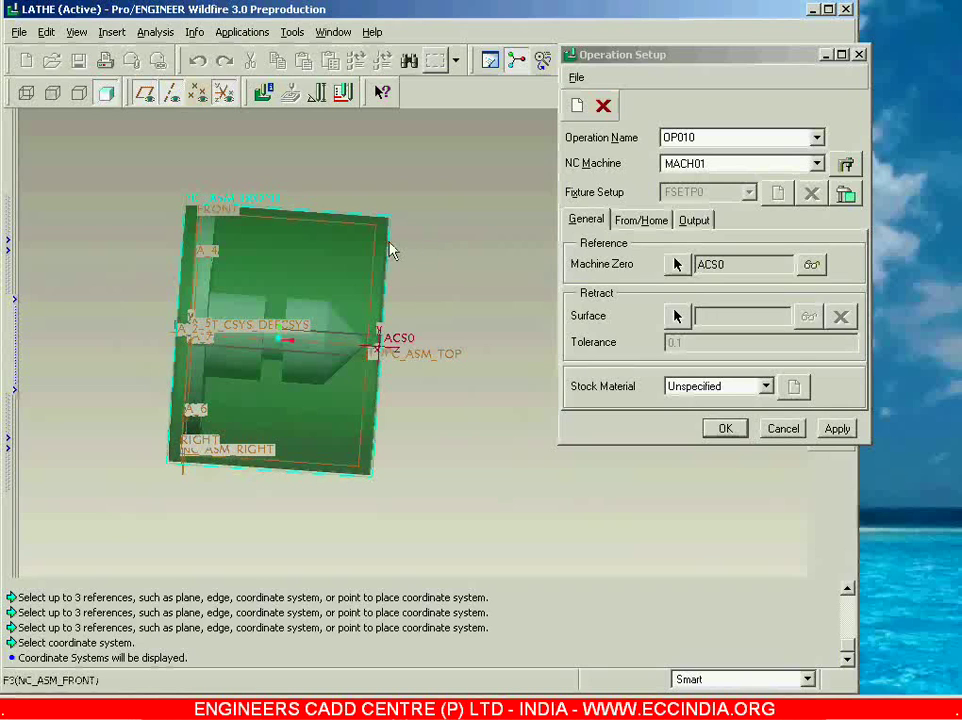
pyautogui.moveTo(465, 330)
pyautogui.mouseDown(button='middle')
pyautogui.moveTo(440, 322)
pyautogui.moveTo(475, 322)
pyautogui.mouseUp(button='middle')
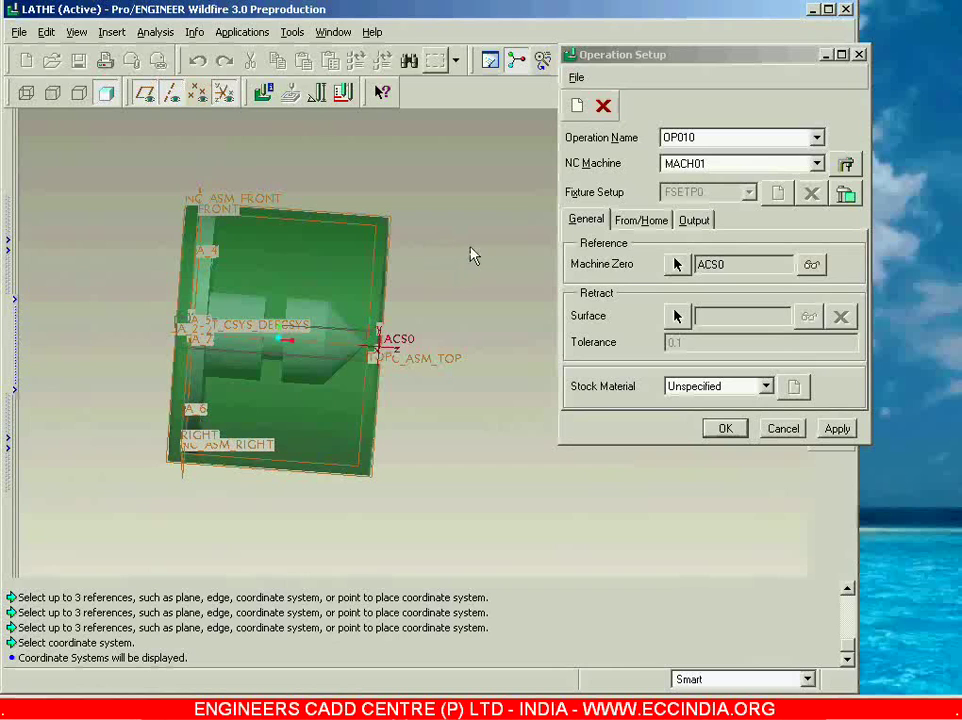
pyautogui.click(675, 318)
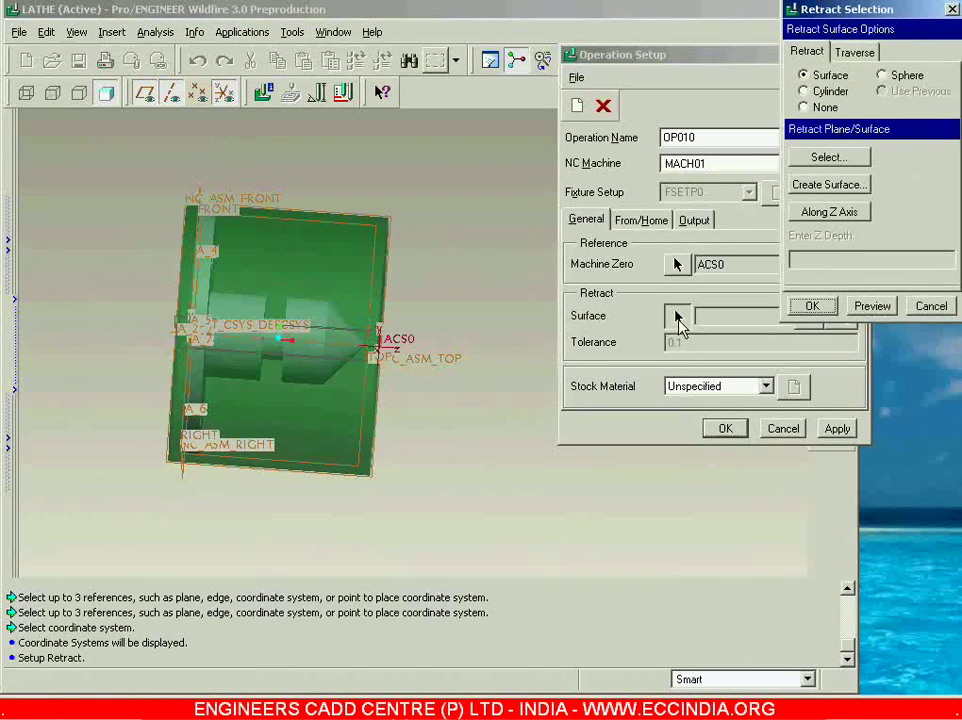
pyautogui.click(827, 222)
pyautogui.click(798, 258)
pyautogui.write('1')
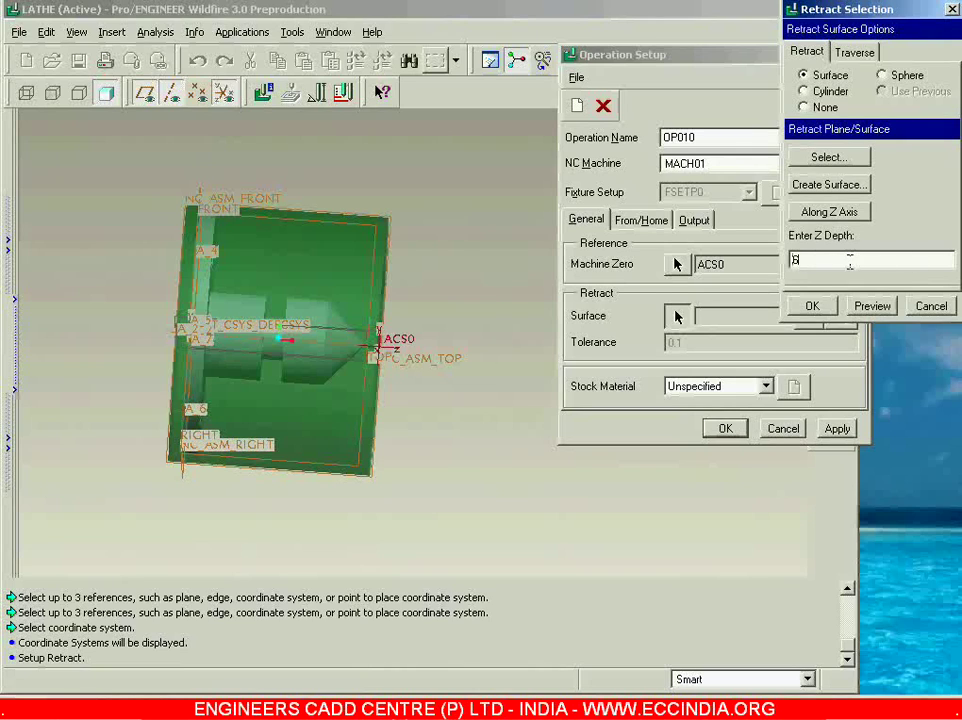
pyautogui.click(869, 306)
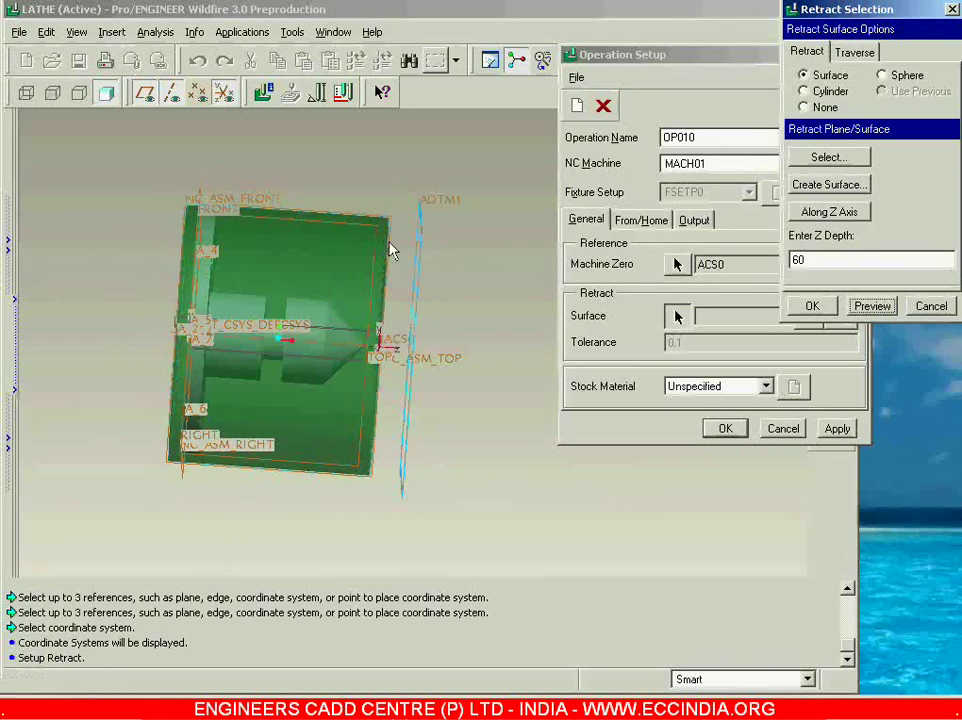
pyautogui.click(422, 272)
pyautogui.click(812, 306)
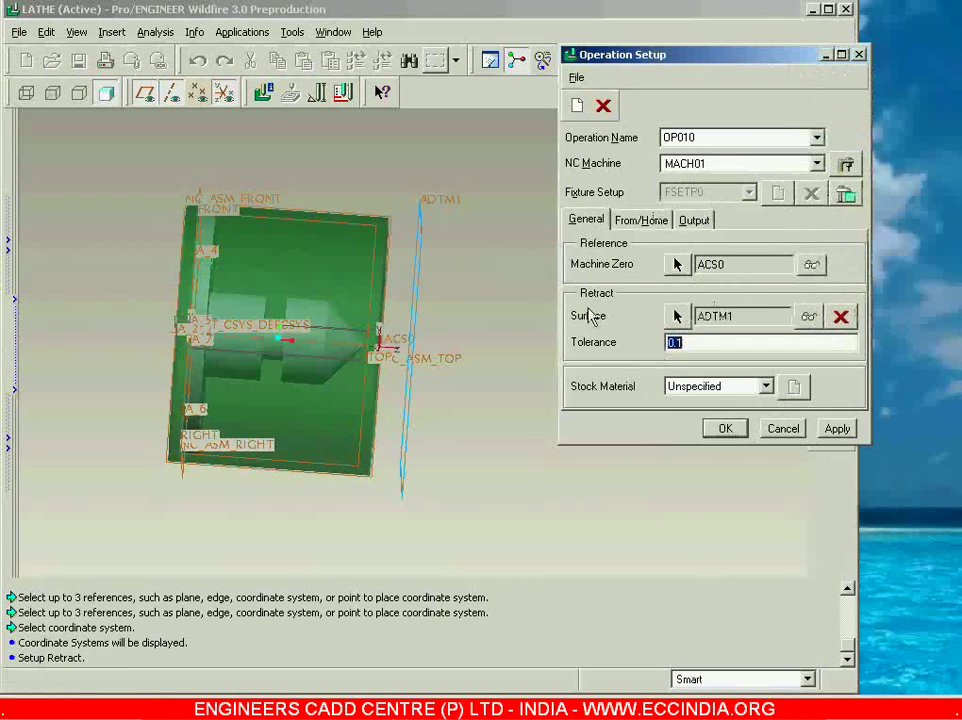
# - Apply operation OP010, restore the default view and finish the manufacturing setup
pyautogui.click(837, 428)
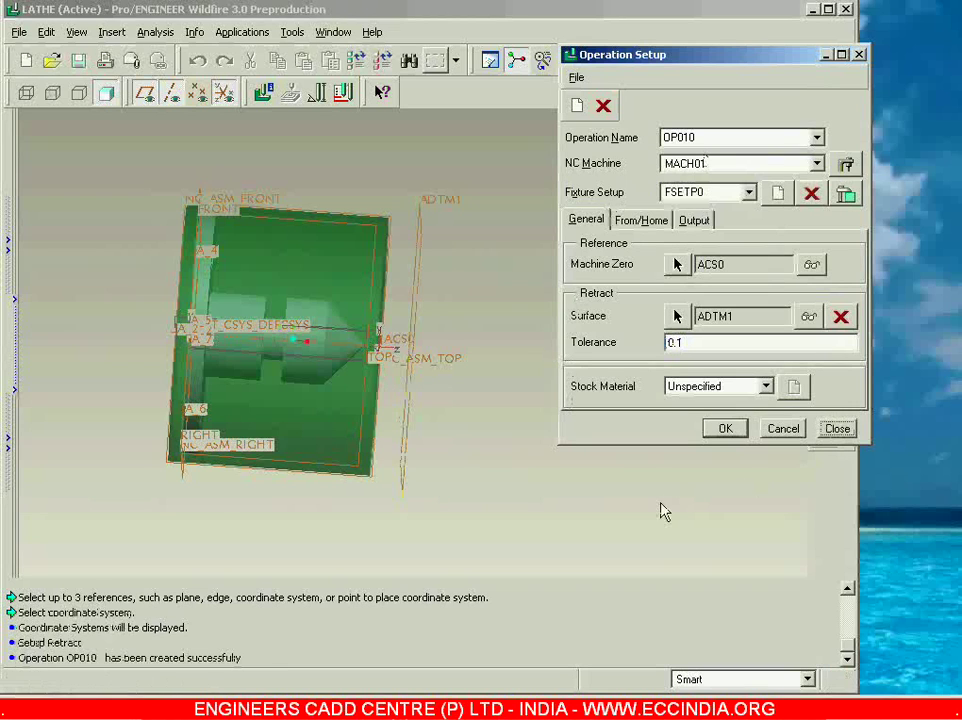
pyautogui.click(725, 429)
pyautogui.hotkey('ctrl', 'd')
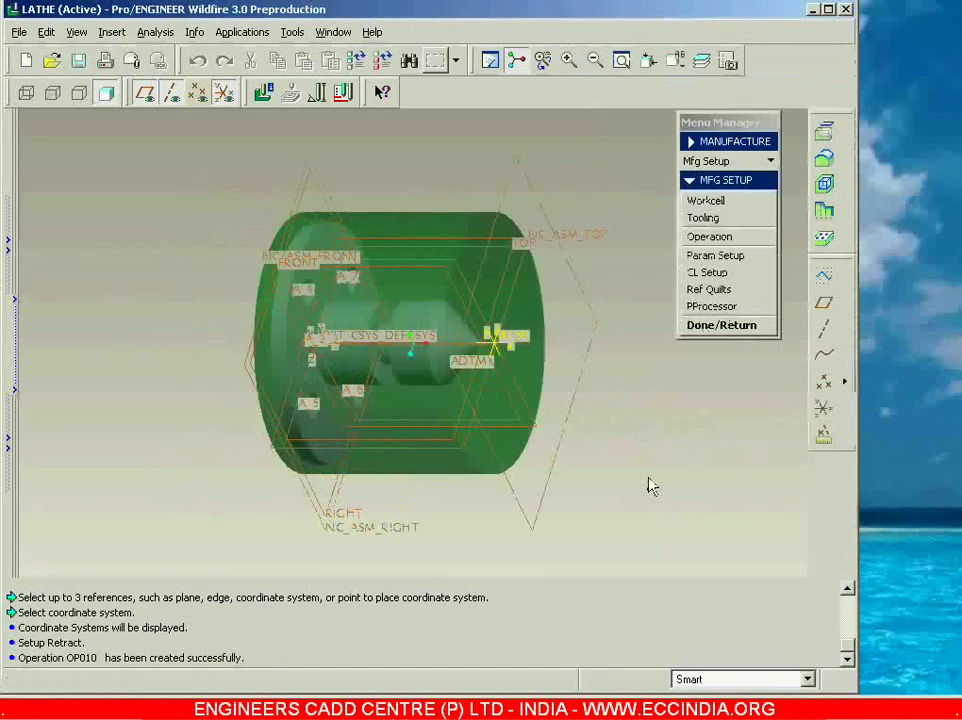
pyautogui.click(722, 326)
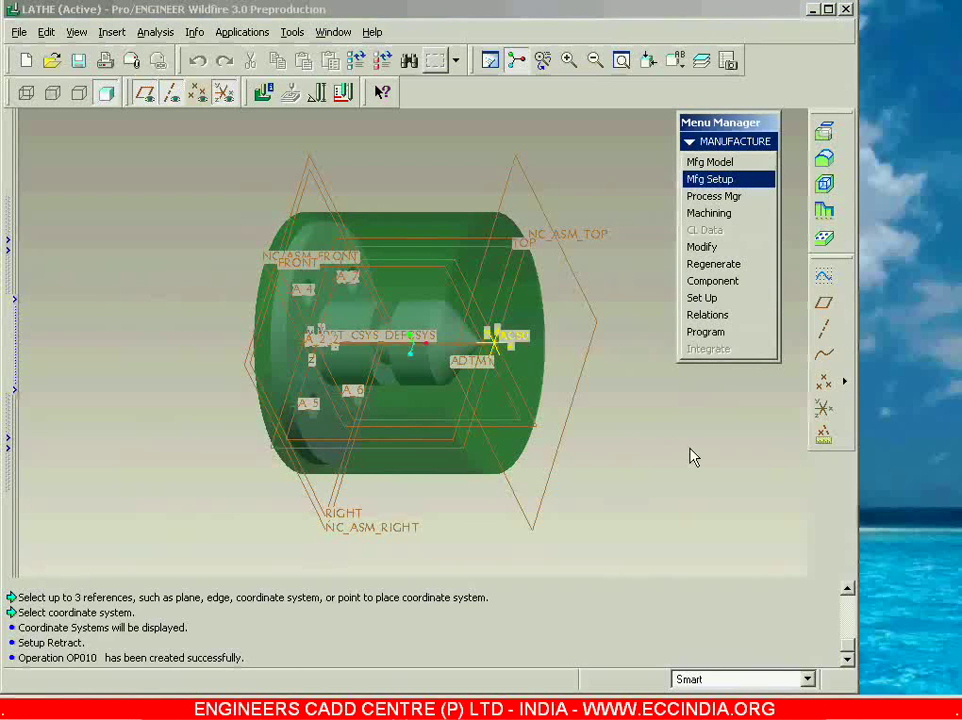